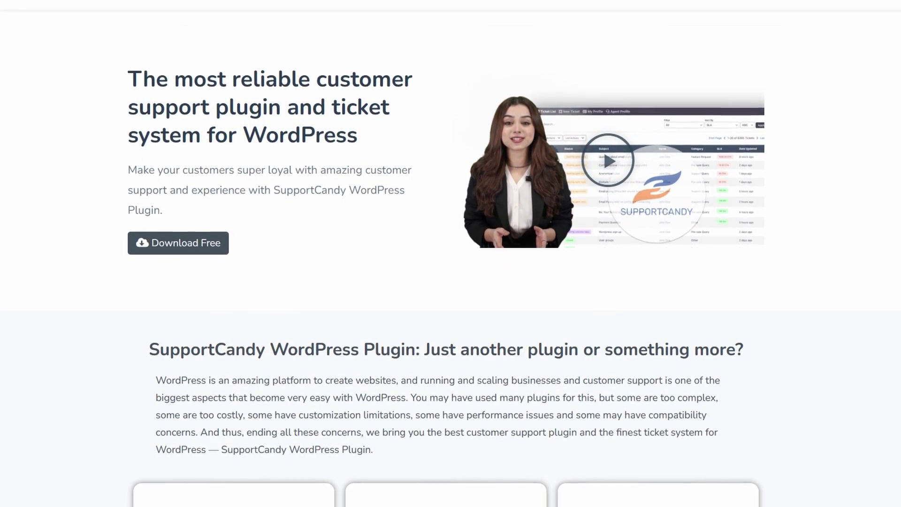
Scroll the SupportCandy homepage down to the 10,000+ installations, 4.9/5 rating and 290,000 downloads cards
{"action": "scroll", "coordinate": [451, 253], "scroll_direction": "down", "scroll_amount": 1}
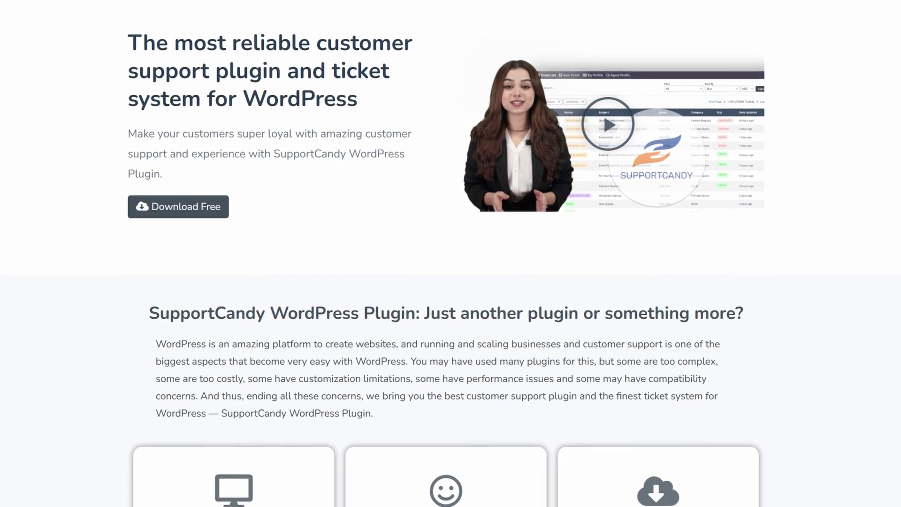
{"action": "scroll", "coordinate": [450, 253], "scroll_direction": "down", "scroll_amount": 1}
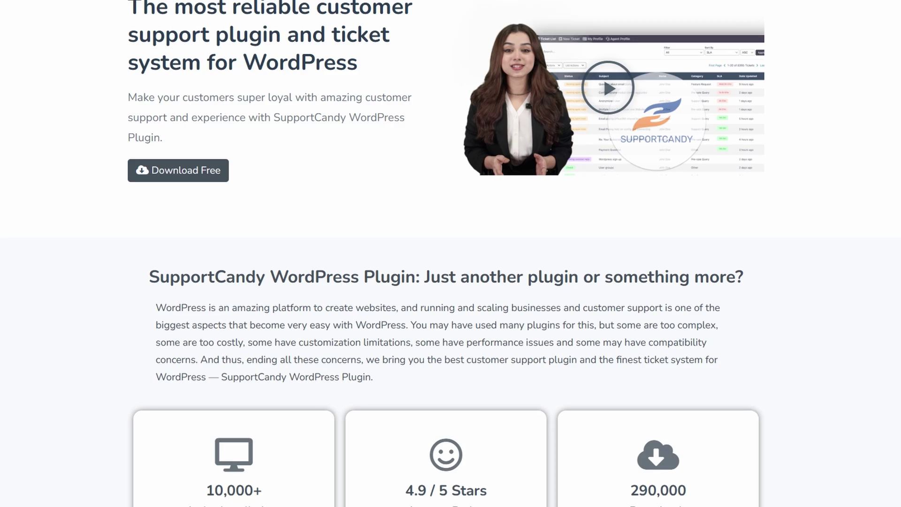
{"action": "scroll", "coordinate": [451, 254], "scroll_direction": "down", "scroll_amount": 1}
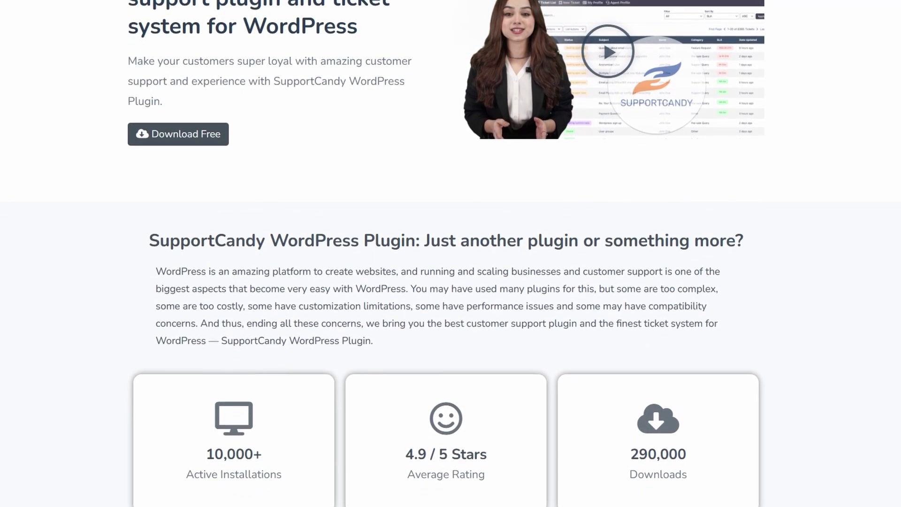
{"action": "scroll", "coordinate": [451, 253], "scroll_direction": "down", "scroll_amount": 1}
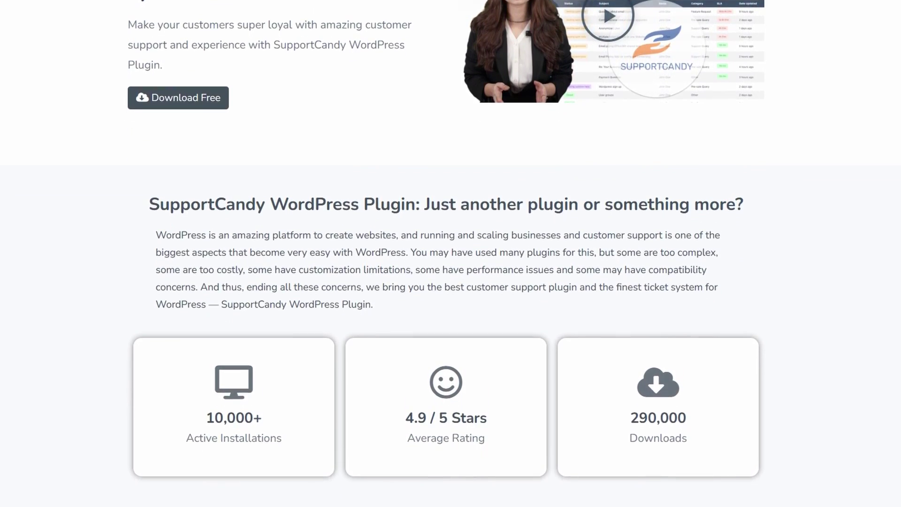
{"action": "scroll", "coordinate": [451, 254], "scroll_direction": "down", "scroll_amount": 1}
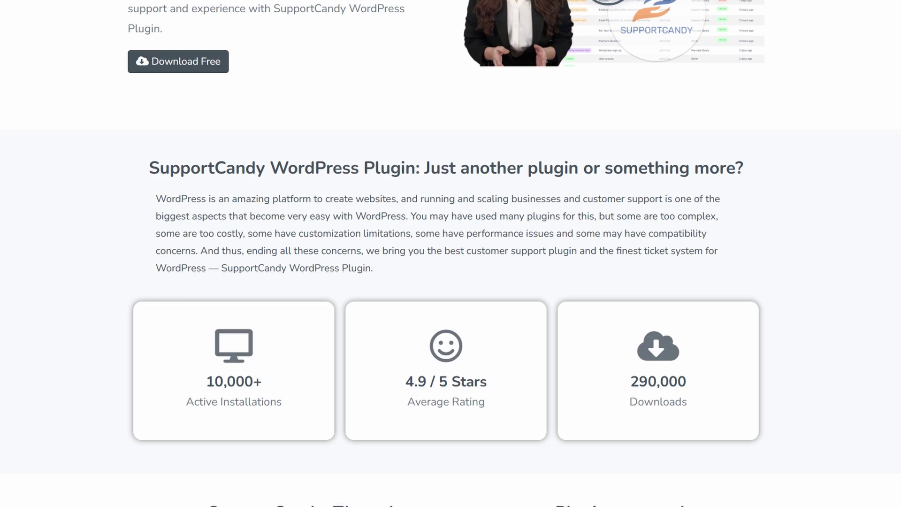
{"action": "scroll", "coordinate": [451, 254], "scroll_direction": "down", "scroll_amount": 1}
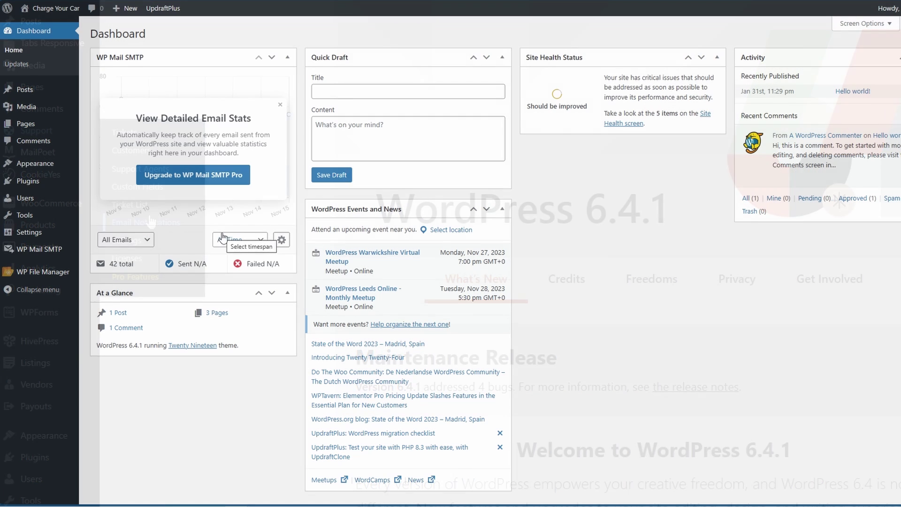
Install and activate SupportCandy 3.2.1 from Add New Plugin, then view its empty Tickets list
{"action": "mouse_move", "coordinate": [38, 188]}
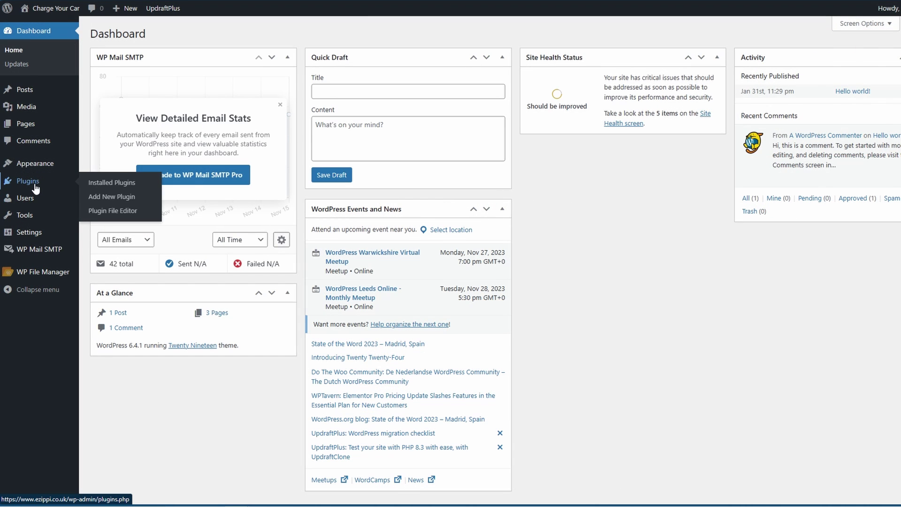
{"action": "left_click", "coordinate": [109, 198]}
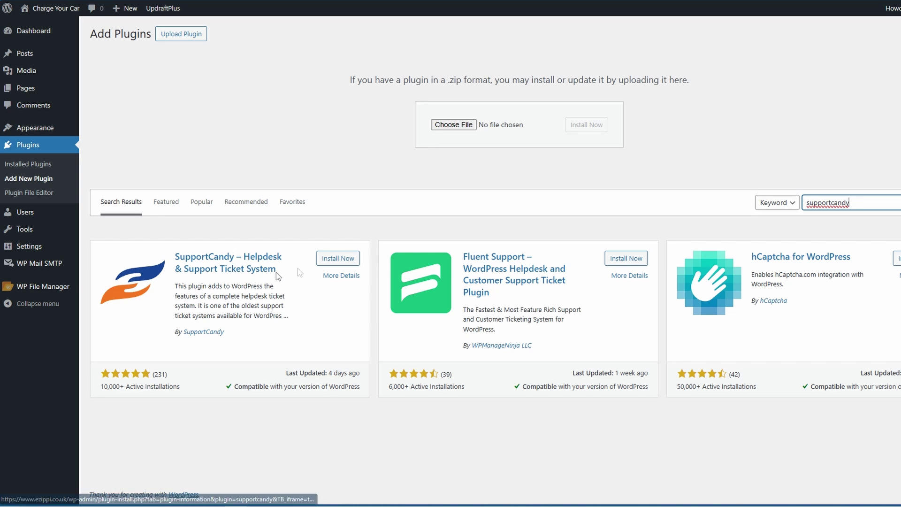
{"action": "left_click", "coordinate": [339, 259]}
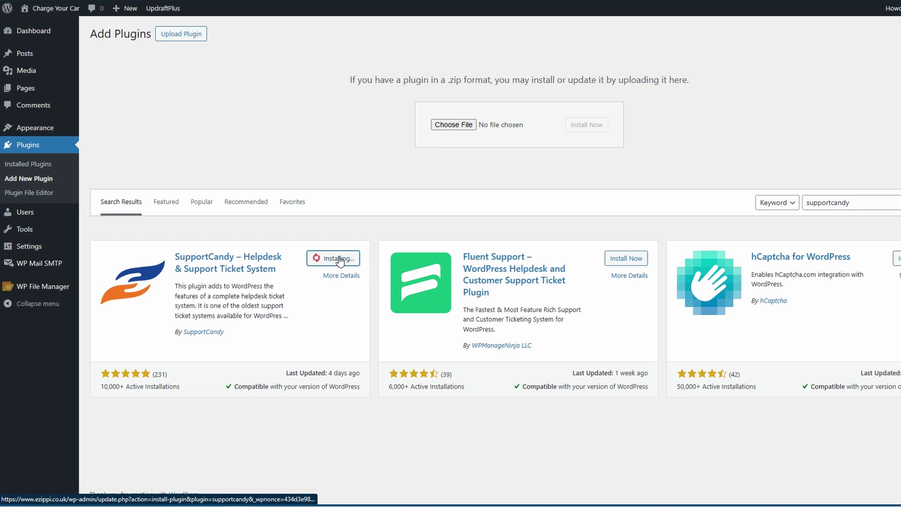
{"action": "left_click", "coordinate": [339, 259]}
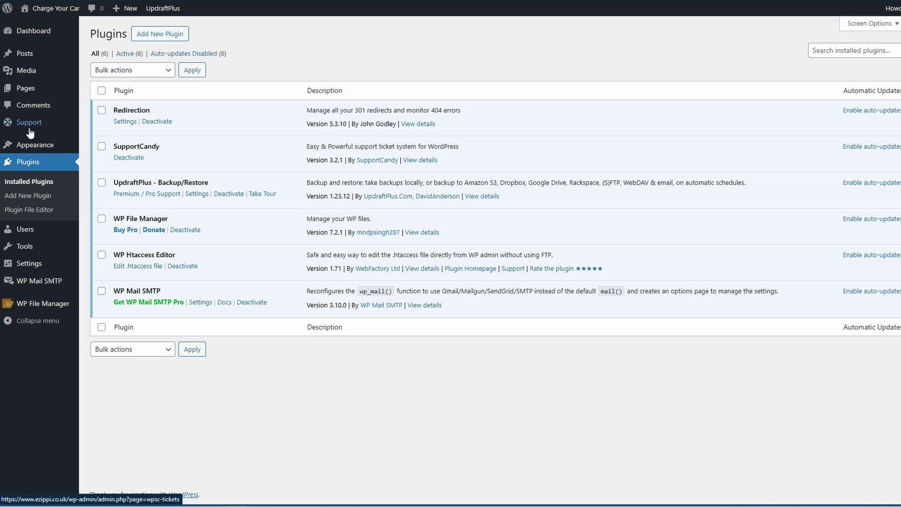
{"action": "mouse_move", "coordinate": [21, 127]}
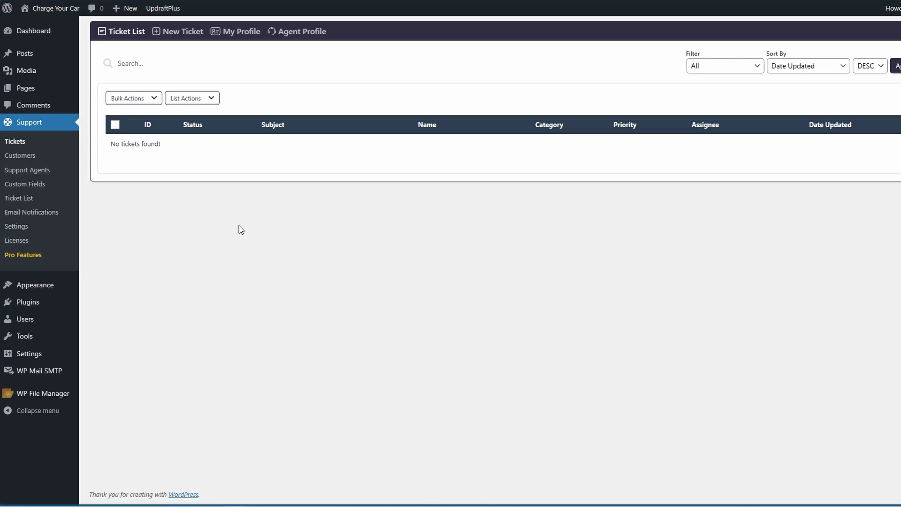
Show SupportCandy's Page Settings tab, where Support page and Open ticket page are both unassigned
{"action": "left_click", "coordinate": [16, 227]}
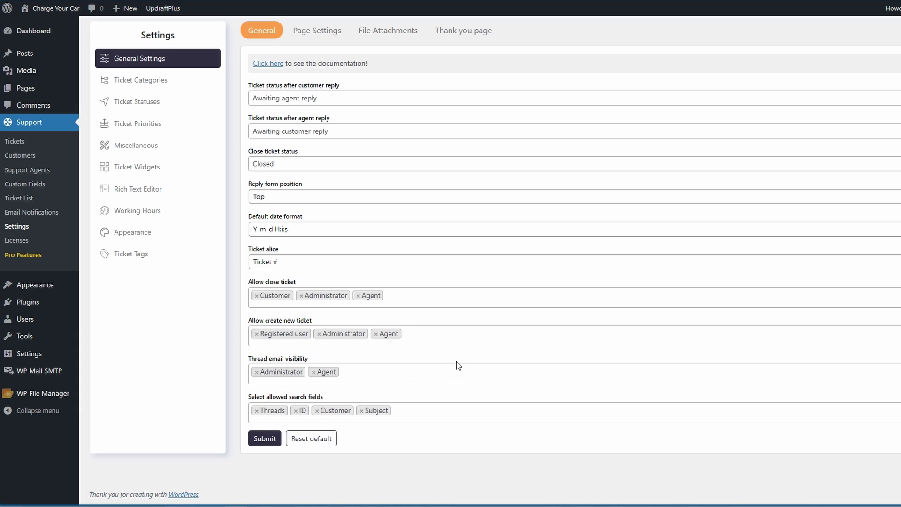
{"action": "left_click", "coordinate": [310, 36]}
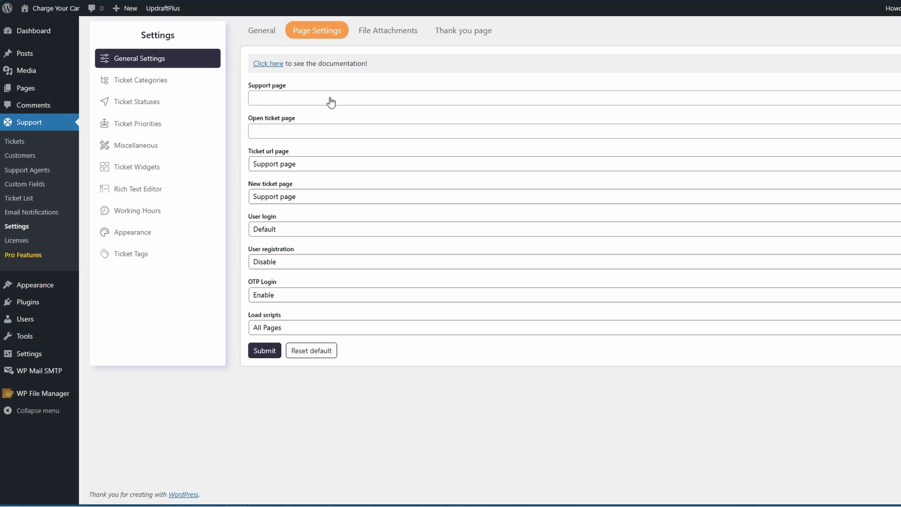
Create and publish a new WordPress page titled 'Support Page' for the Support page setting
{"action": "left_click", "coordinate": [331, 99]}
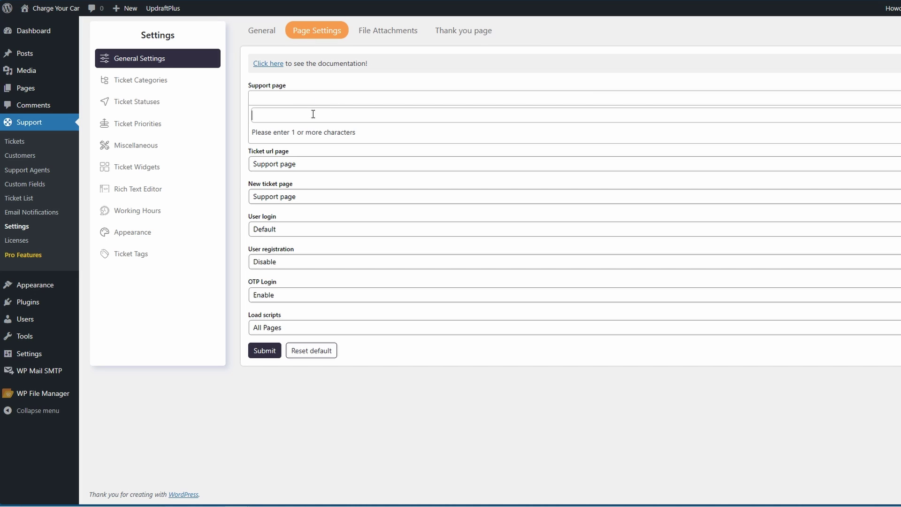
{"action": "mouse_move", "coordinate": [25, 93]}
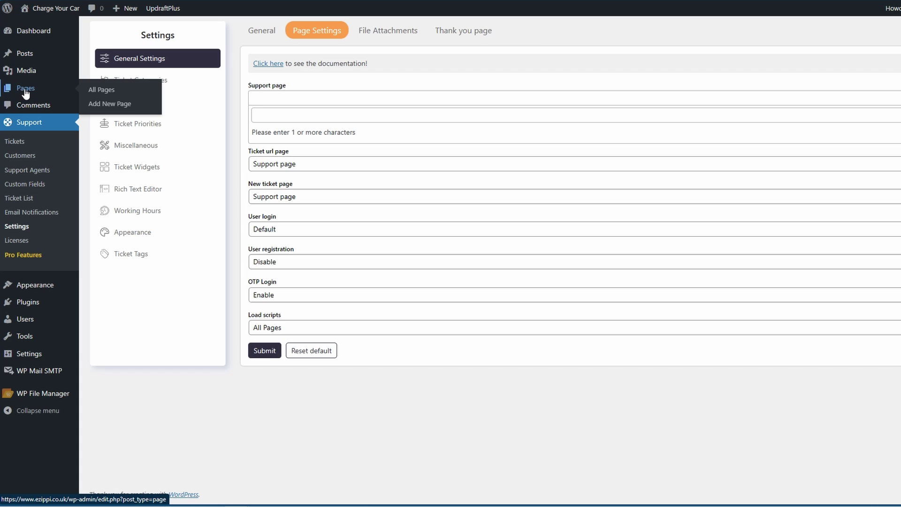
{"action": "left_click", "coordinate": [103, 104]}
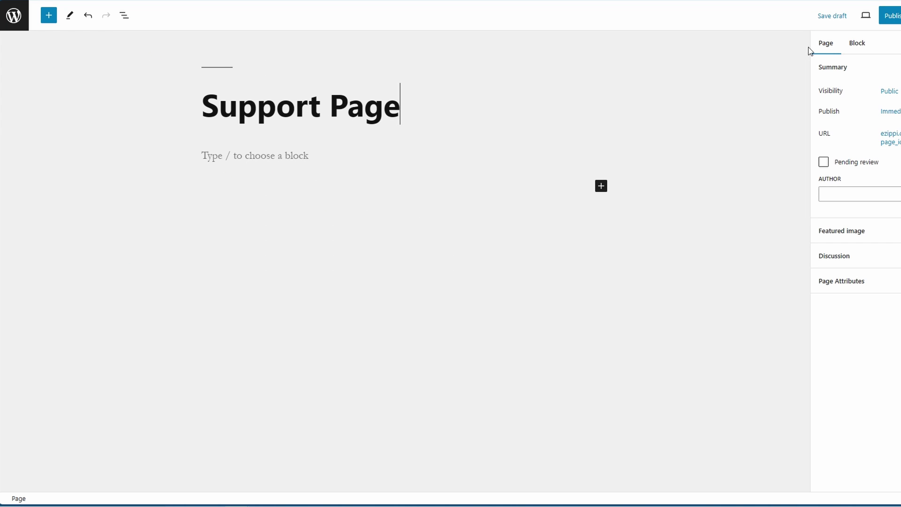
{"action": "left_click", "coordinate": [891, 20]}
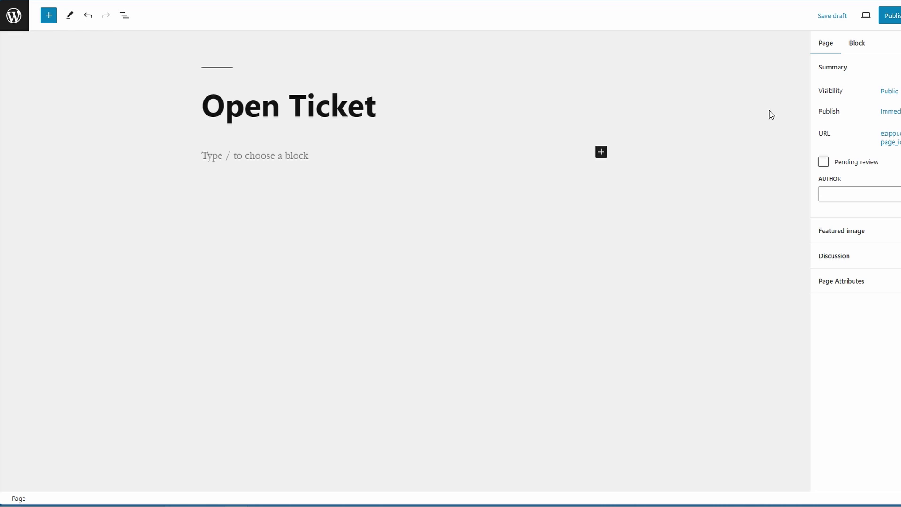
{"action": "left_click", "coordinate": [890, 16]}
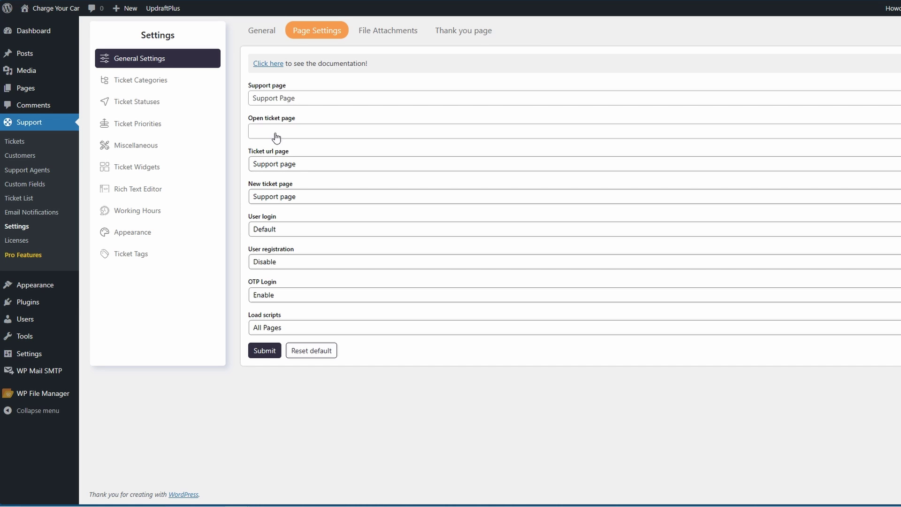
Assign the Open Ticket page as SupportCandy's open ticket page
{"action": "left_click", "coordinate": [276, 136]}
{"action": "type", "text": "open"}
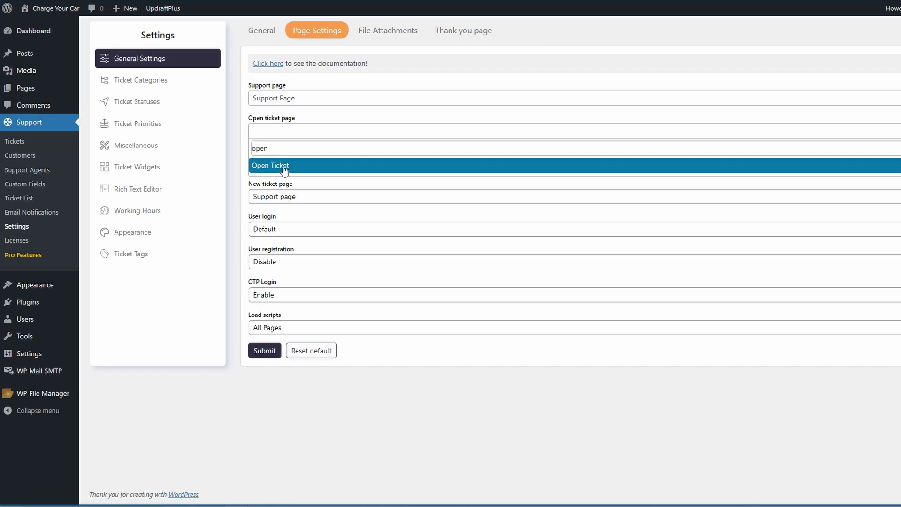
{"action": "left_click", "coordinate": [268, 166]}
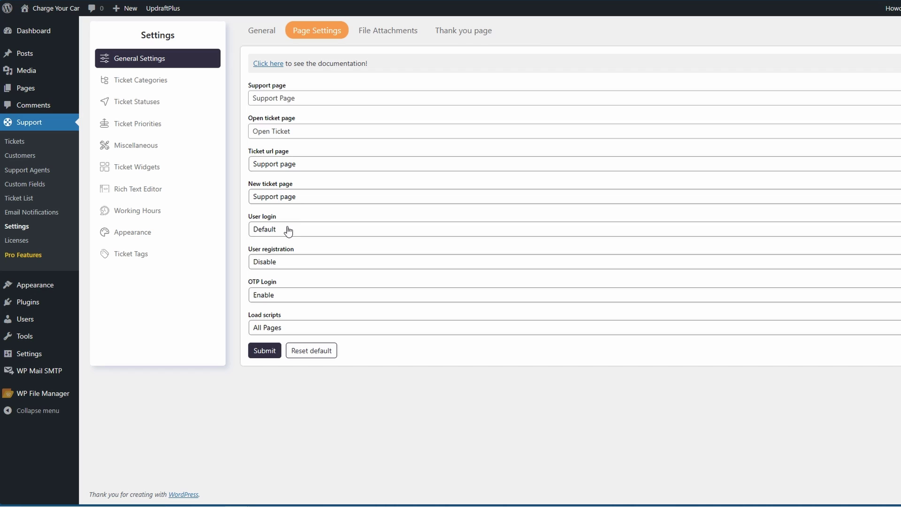
Try Custom for user login, then revert it to Default
{"action": "left_click", "coordinate": [319, 230]}
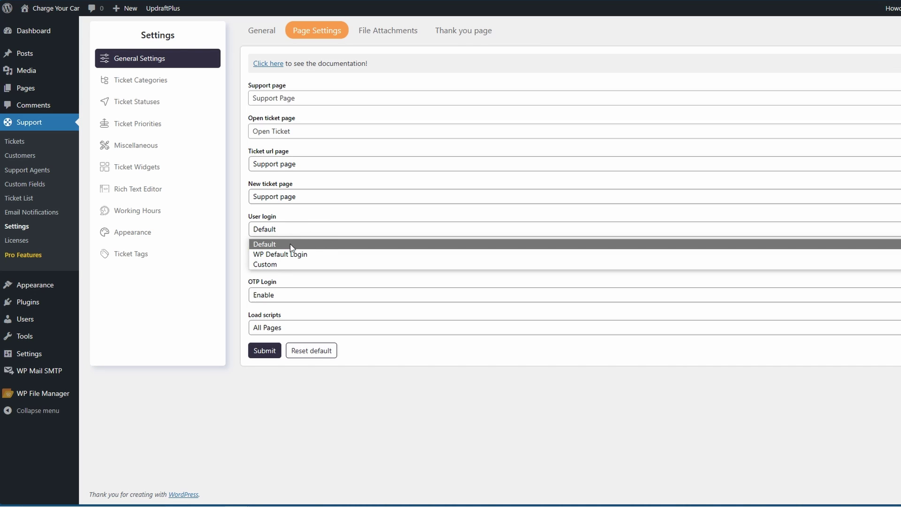
{"action": "left_click", "coordinate": [270, 264]}
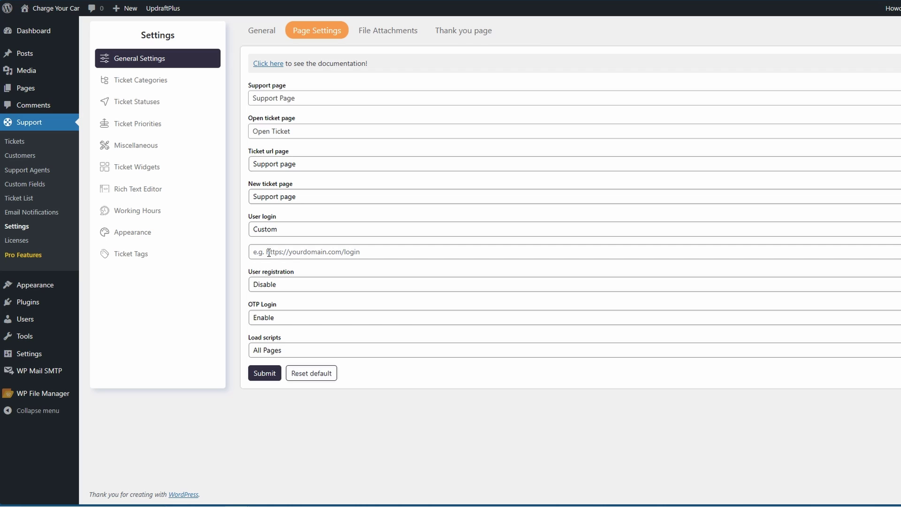
{"action": "left_click", "coordinate": [319, 229]}
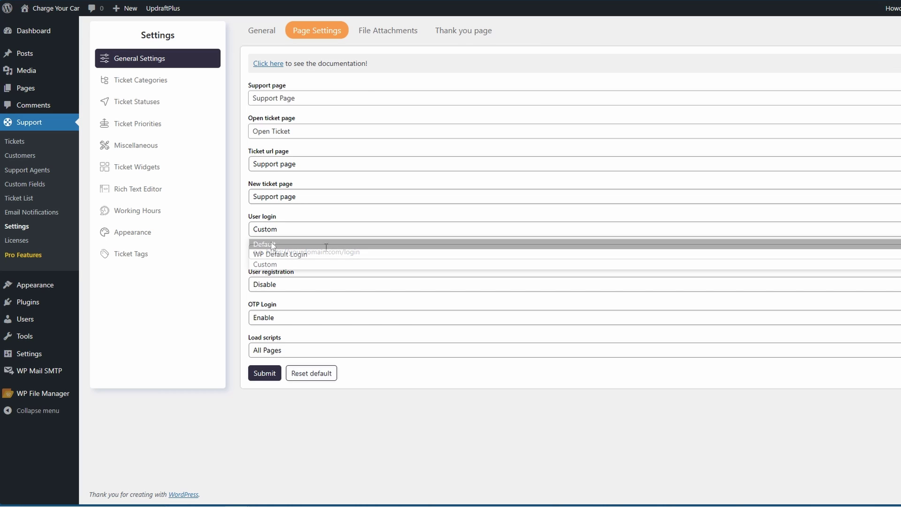
{"action": "left_click", "coordinate": [271, 242]}
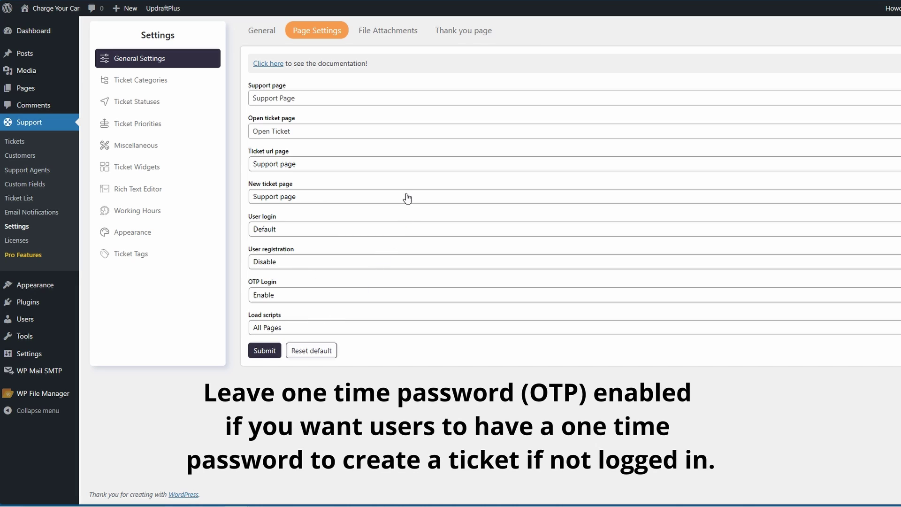
{"action": "left_click", "coordinate": [393, 37]}
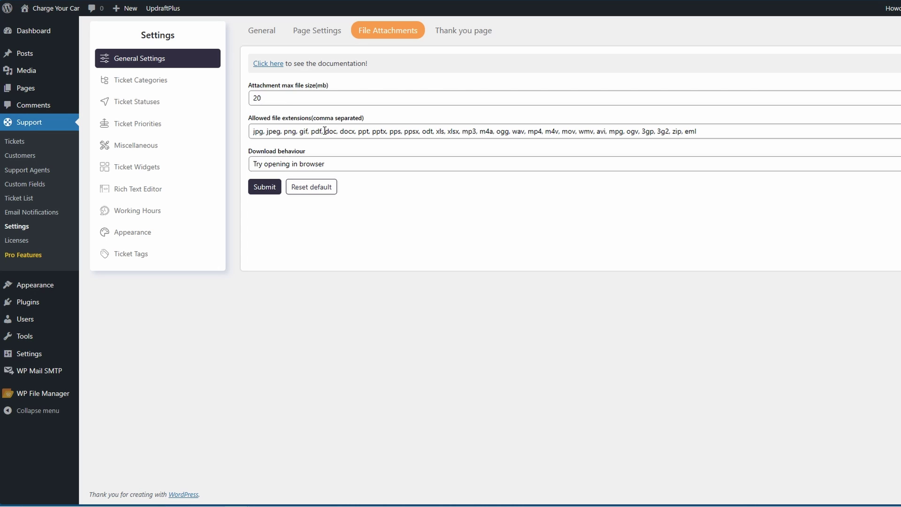
Cut the allowed attachment extensions down to jpg and review the download behaviour options
{"action": "left_click_drag", "start_coordinate": [699, 133], "coordinate": [266, 138]}
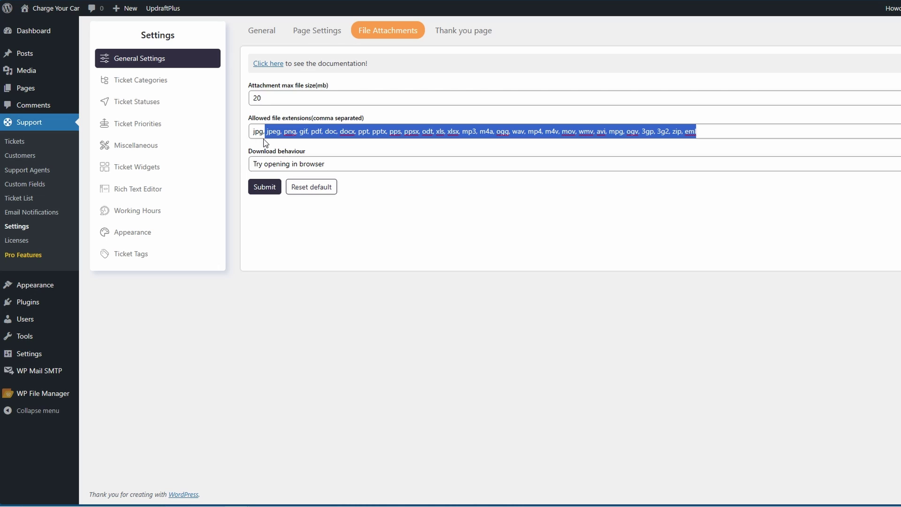
{"action": "key", "text": "BackSpace"}
{"action": "key", "text": "BackSpace"}
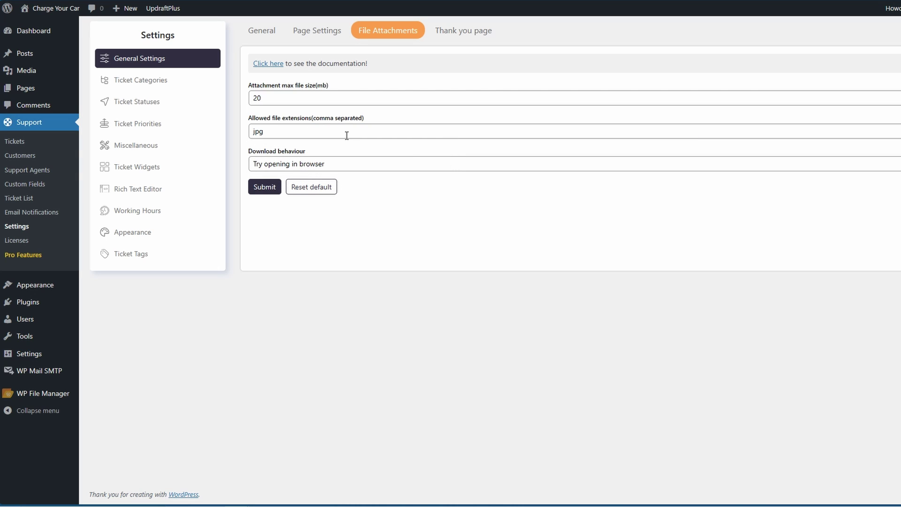
{"action": "left_click", "coordinate": [368, 168]}
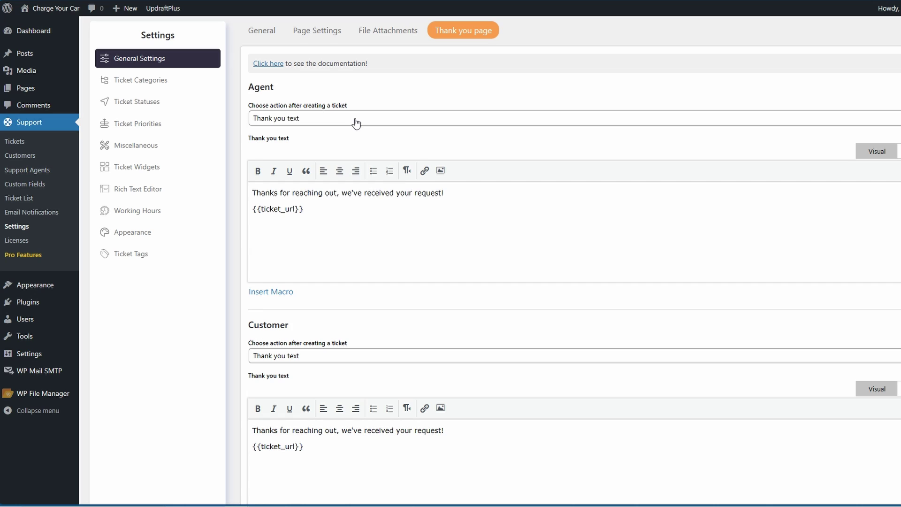
Keep Thank you text as the agent action and save the thank-you page settings
{"action": "left_click", "coordinate": [355, 123]}
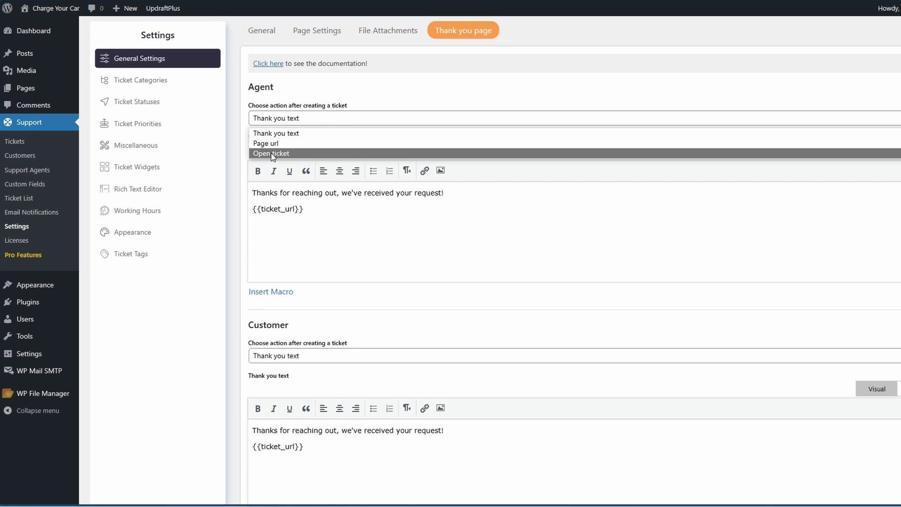
{"action": "left_click", "coordinate": [302, 97]}
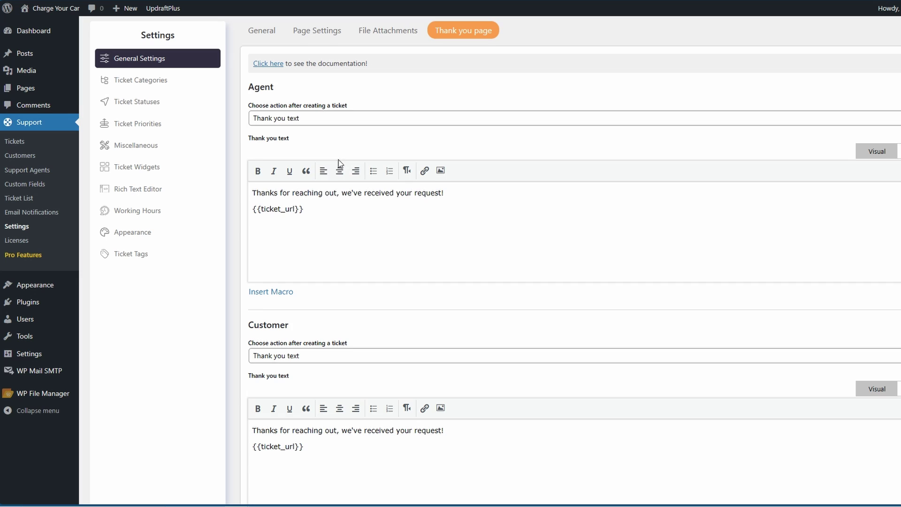
{"action": "scroll", "coordinate": [328, 168], "scroll_direction": "down", "scroll_amount": 2}
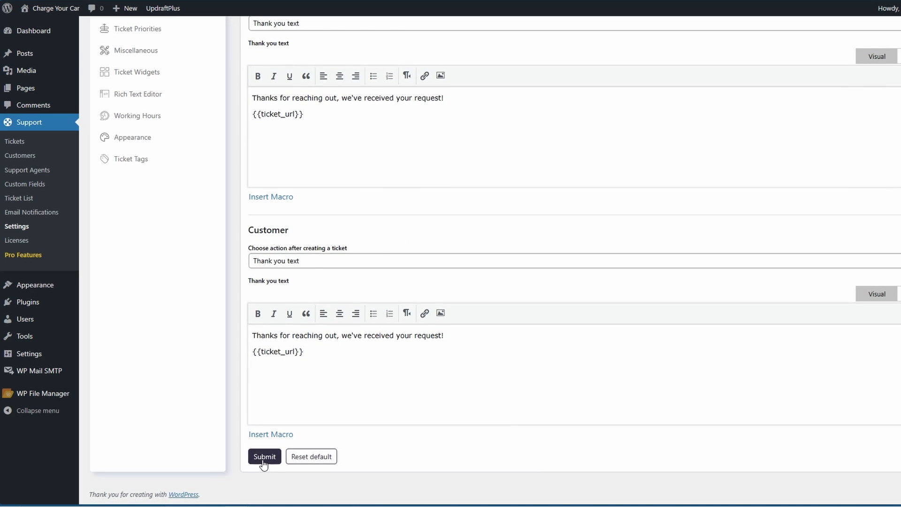
{"action": "left_click", "coordinate": [263, 459]}
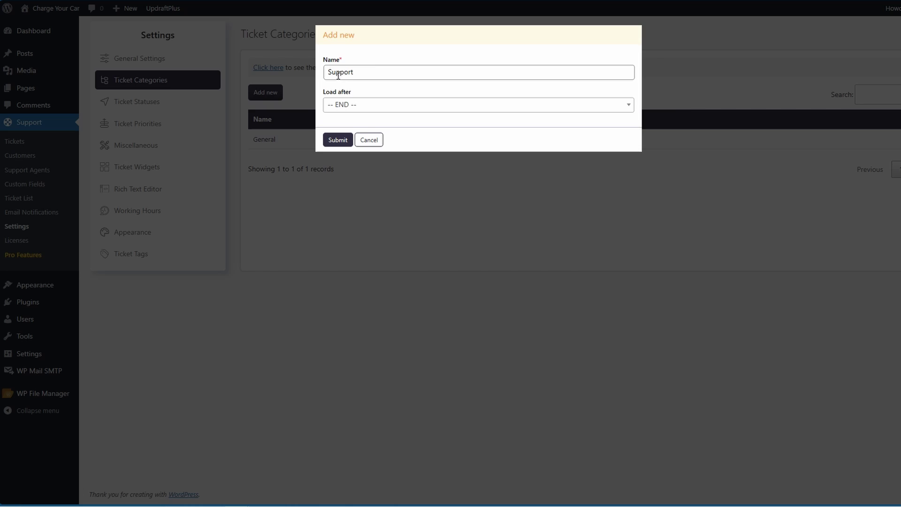
Choose the Load after position for the new Support ticket category
{"action": "left_click", "coordinate": [411, 107]}
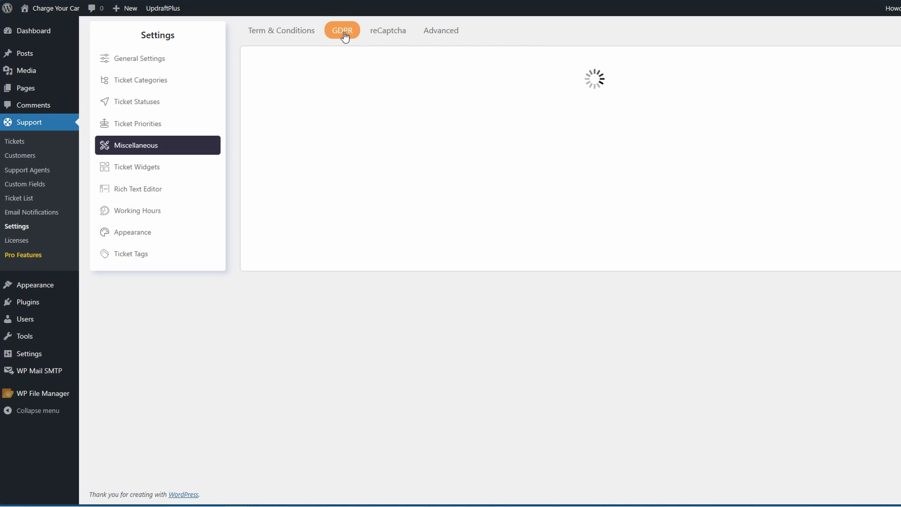
Open the reCaptcha settings, keep version 3, and scroll further down the settings
{"action": "left_click", "coordinate": [384, 33]}
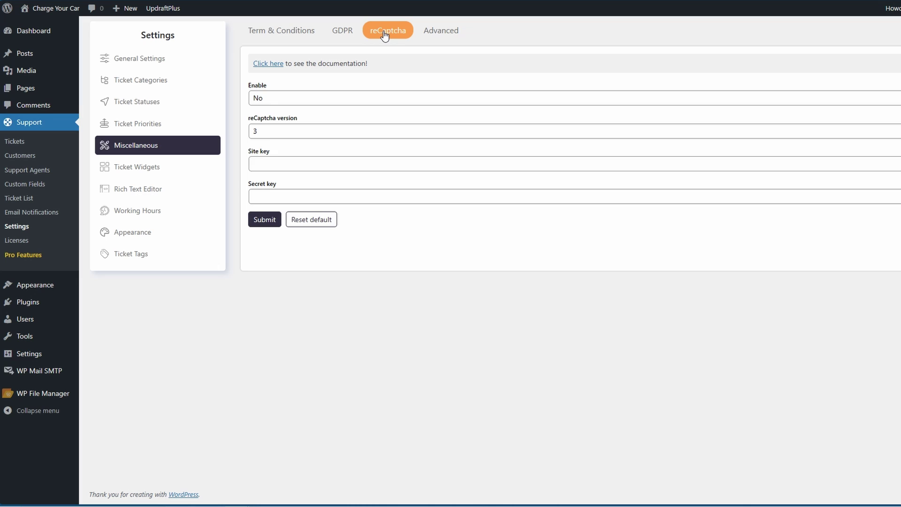
{"action": "left_click", "coordinate": [266, 133]}
{"action": "left_click", "coordinate": [283, 122]}
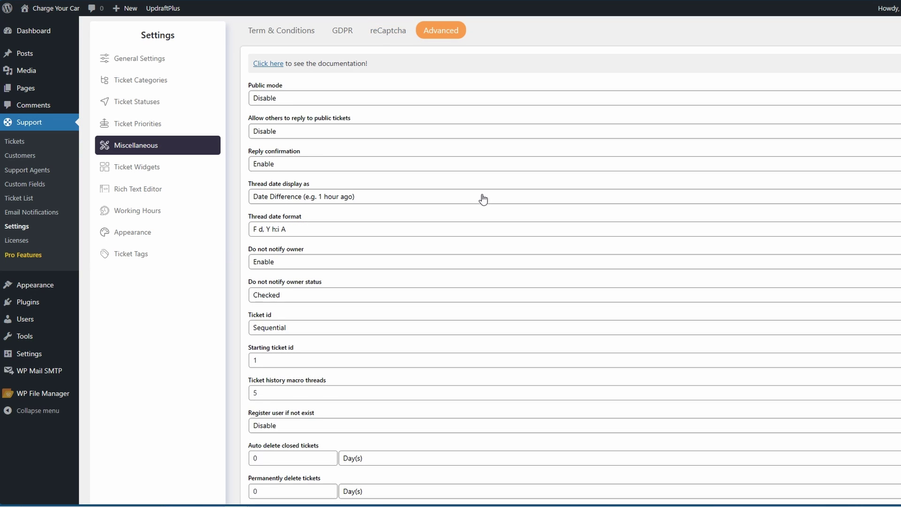
{"action": "scroll", "coordinate": [484, 199], "scroll_direction": "down", "scroll_amount": 2}
{"action": "scroll", "coordinate": [483, 199], "scroll_direction": "down", "scroll_amount": 7}
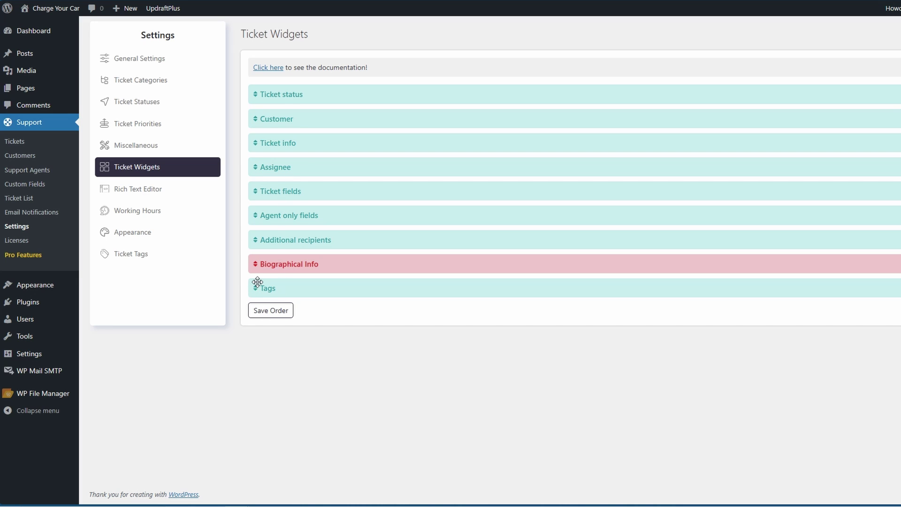
Drag the Tags widget and drop it back unchanged, then open the Rich Text Editor settings
{"action": "mouse_move", "coordinate": [255, 286]}
{"action": "left_mouse_down"}
{"action": "mouse_move", "coordinate": [255, 260]}
{"action": "mouse_move", "coordinate": [257, 288]}
{"action": "left_mouse_up"}
{"action": "left_click", "coordinate": [157, 190]}
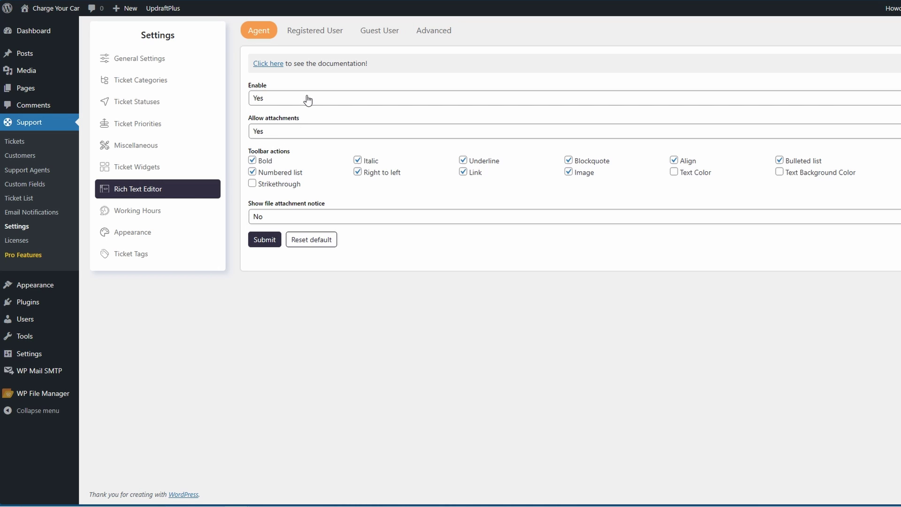
Check the registered and guest user editor options, enable Right to left, then go to Working Hours
{"action": "left_click", "coordinate": [323, 33]}
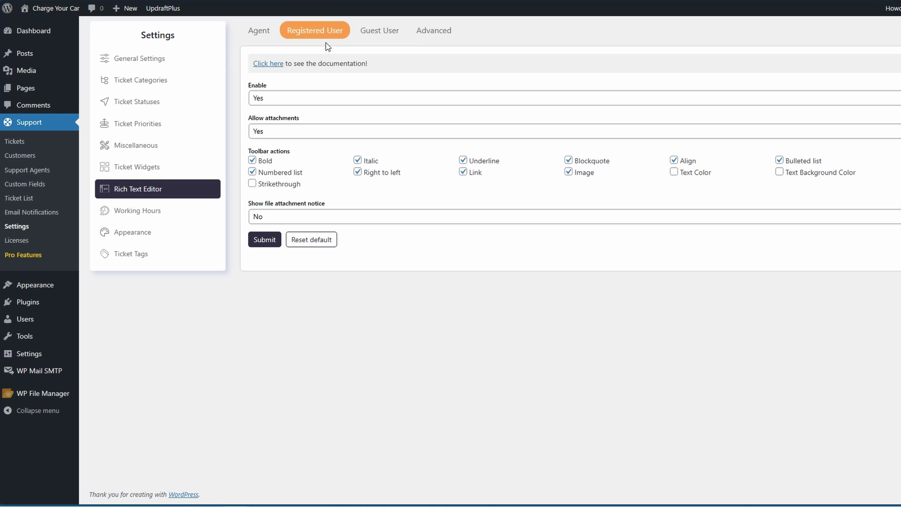
{"action": "left_click", "coordinate": [378, 33]}
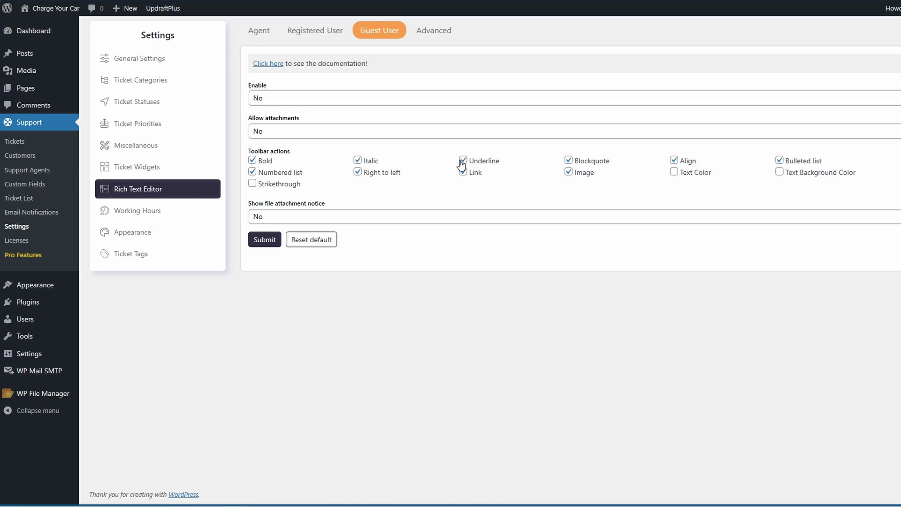
{"action": "left_click", "coordinate": [358, 172]}
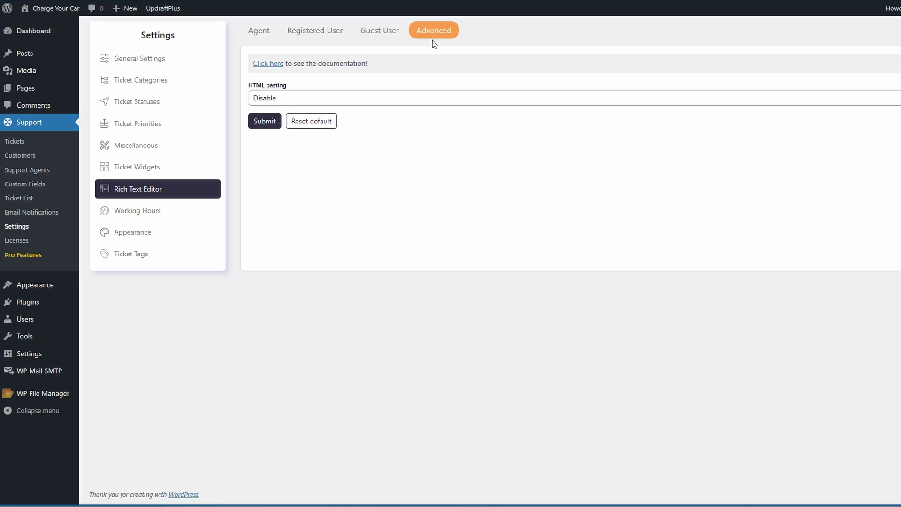
{"action": "left_click", "coordinate": [160, 213]}
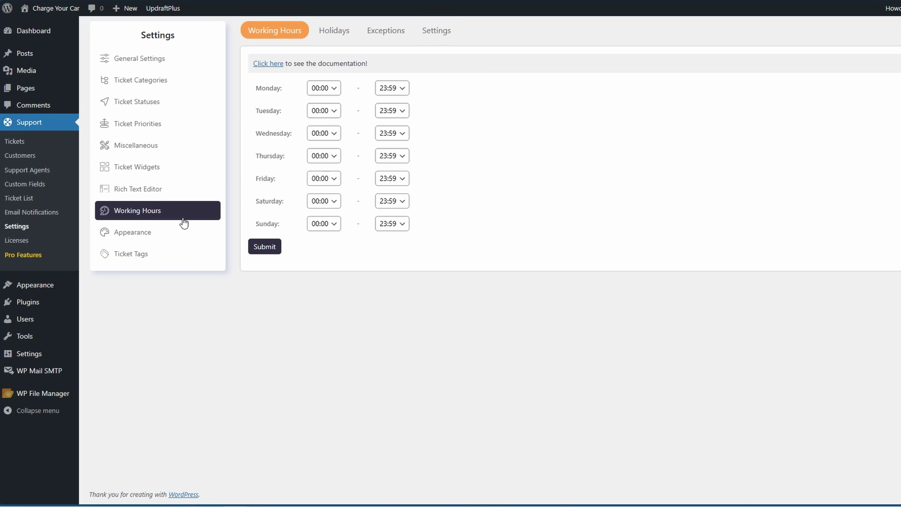
Set Monday's working hours to start at 03:30 and check the end-time choices
{"action": "left_click", "coordinate": [332, 89]}
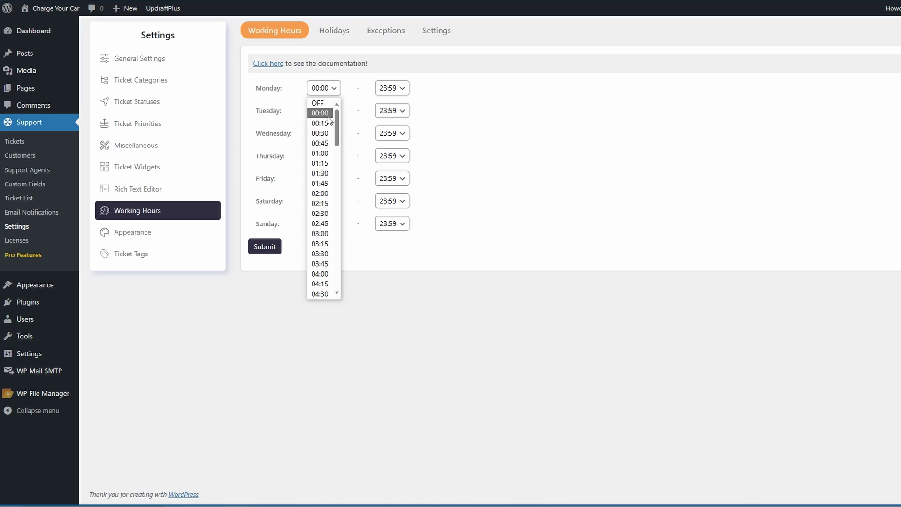
{"action": "left_click", "coordinate": [315, 254]}
{"action": "left_click", "coordinate": [402, 89]}
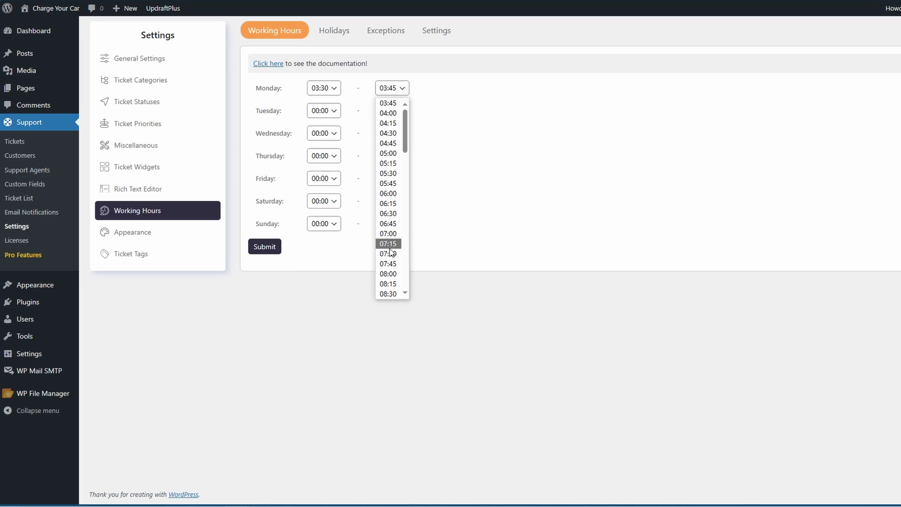
Look through the Holidays, Exceptions and agent permission tabs, then go to Appearance
{"action": "left_click", "coordinate": [334, 31]}
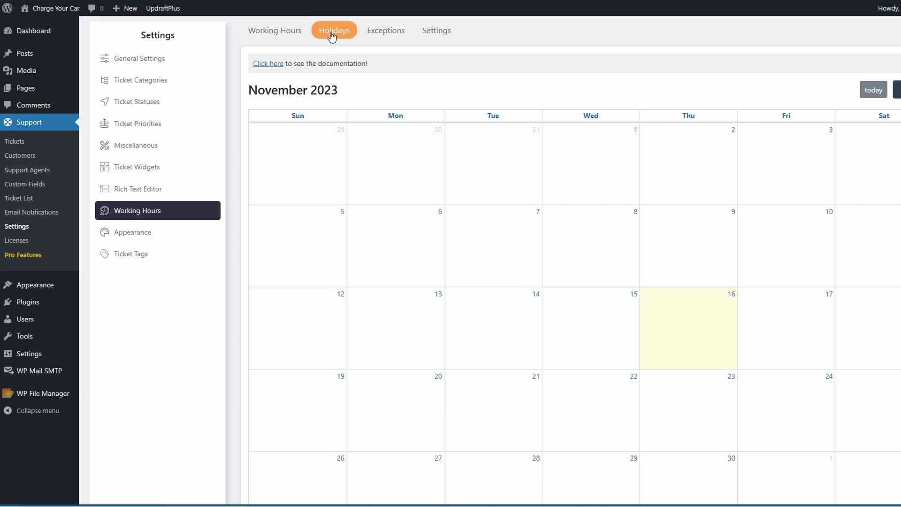
{"action": "left_click", "coordinate": [388, 38]}
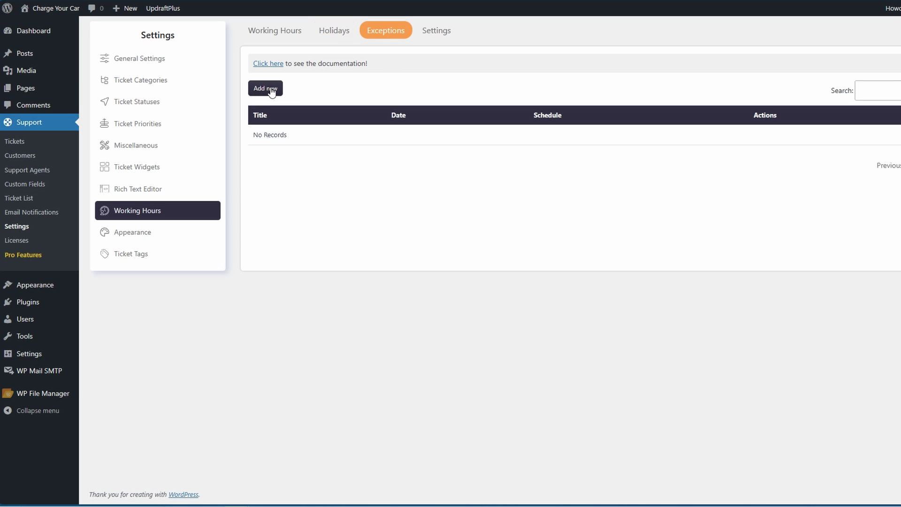
{"action": "left_click", "coordinate": [436, 30]}
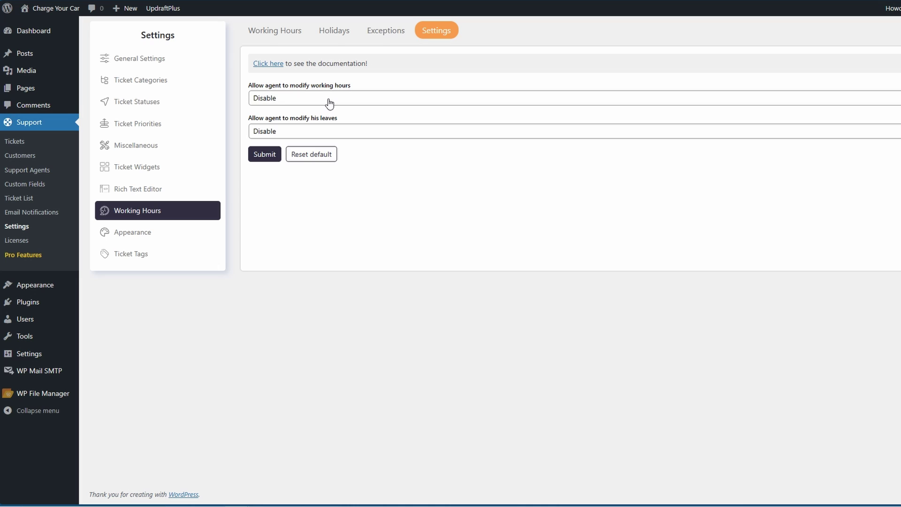
{"action": "left_click", "coordinate": [211, 232]}
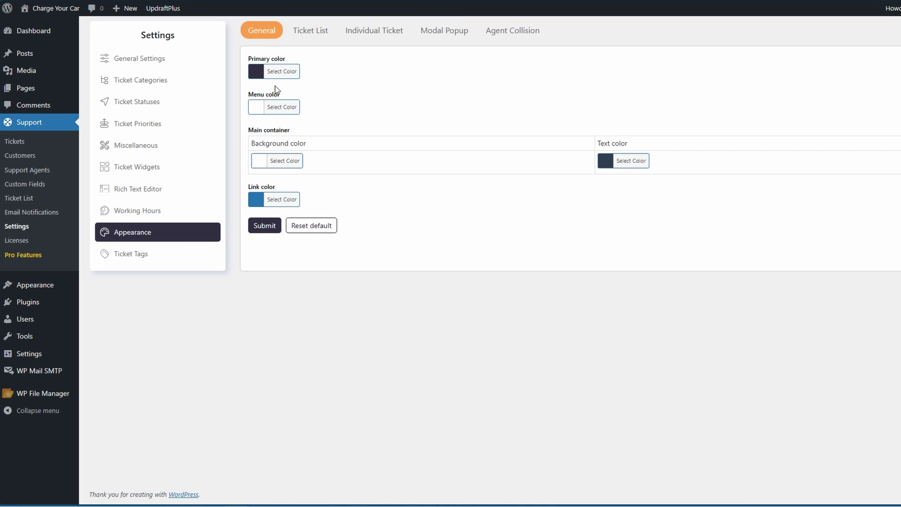
Browse the Ticket List, Individual Ticket and Modal Popup colour tabs, then go to Email Notifications
{"action": "left_click", "coordinate": [313, 33]}
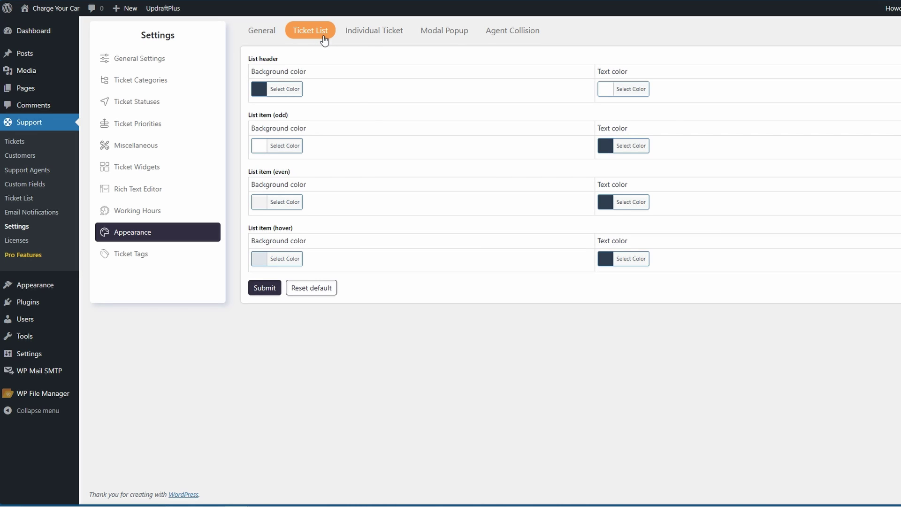
{"action": "left_click", "coordinate": [357, 34]}
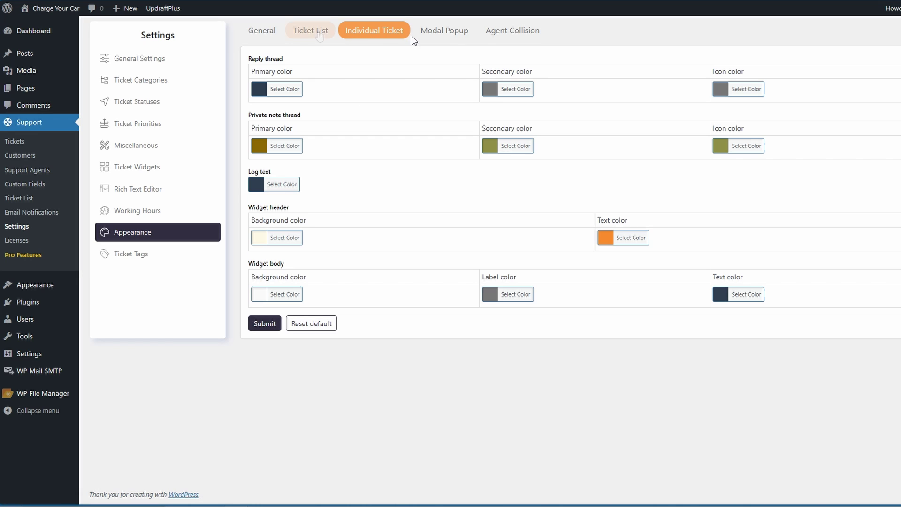
{"action": "left_click", "coordinate": [445, 34]}
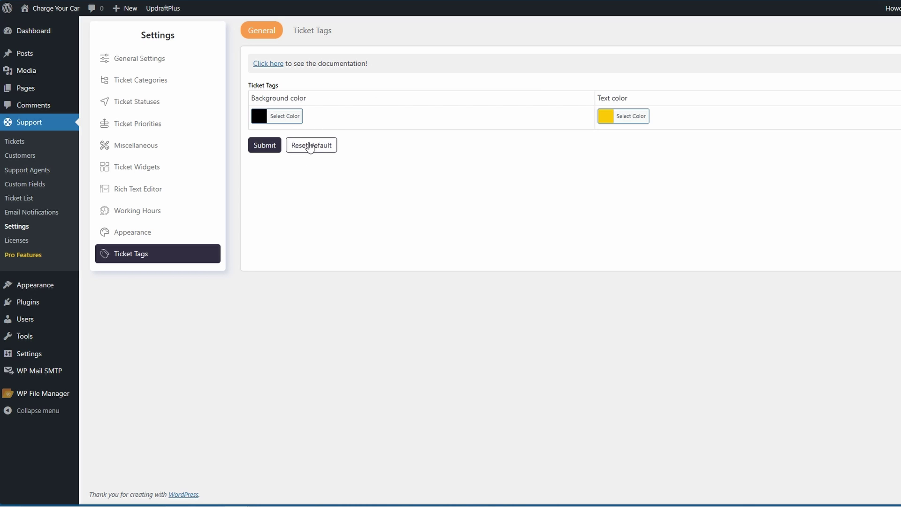
{"action": "left_click", "coordinate": [29, 213]}
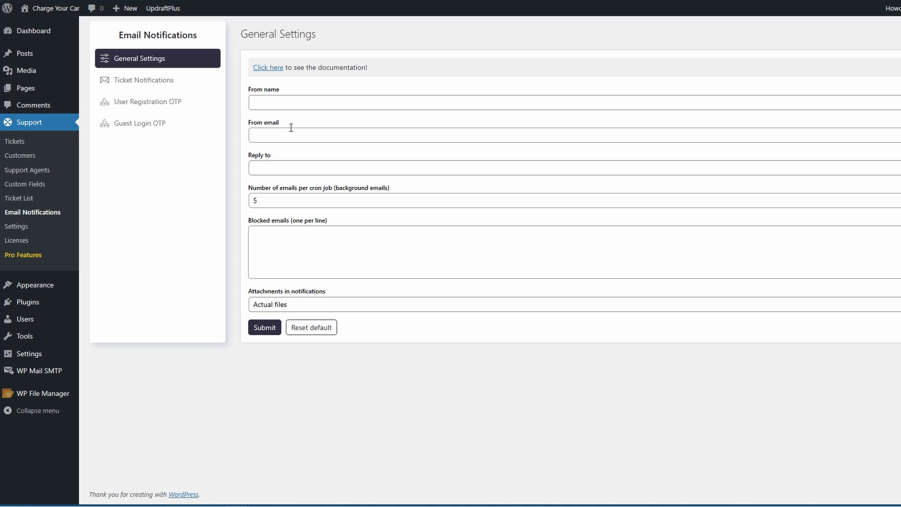
Check the ticket notification and guest login OTP email templates, then go to Customers
{"action": "mouse_move", "coordinate": [33, 370]}
{"action": "left_click", "coordinate": [145, 81]}
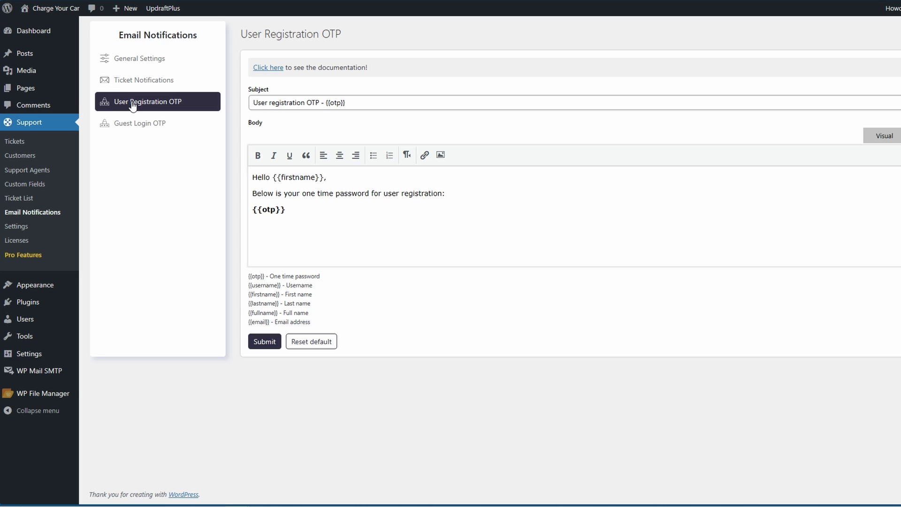
{"action": "left_click", "coordinate": [136, 123]}
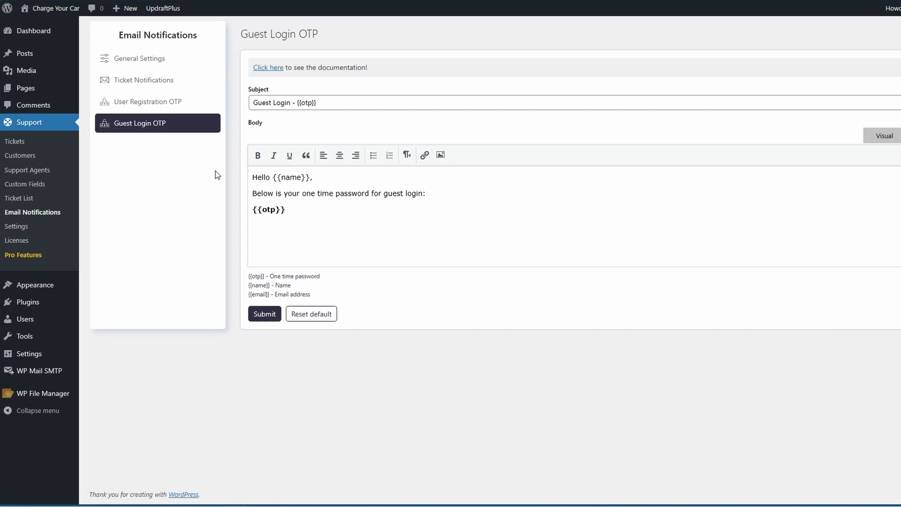
{"action": "left_click", "coordinate": [29, 158]}
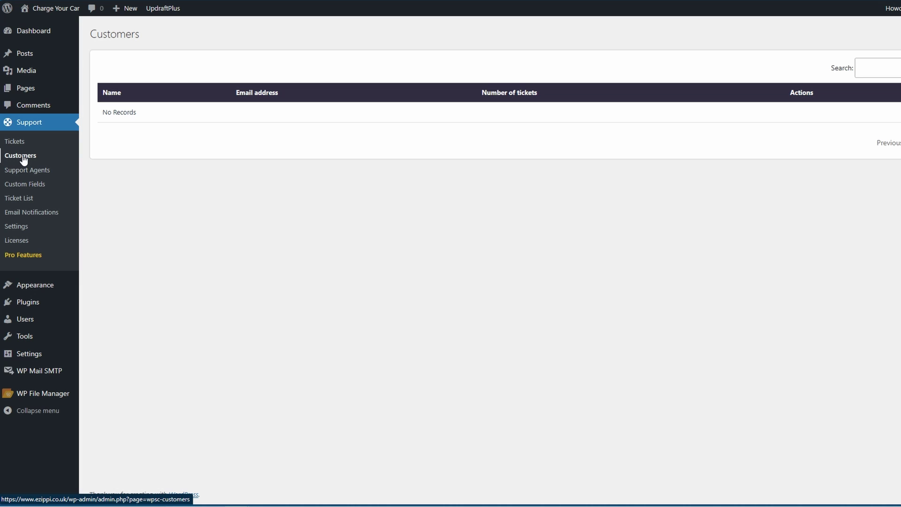
Open the Support Agents page
{"action": "left_click", "coordinate": [26, 171]}
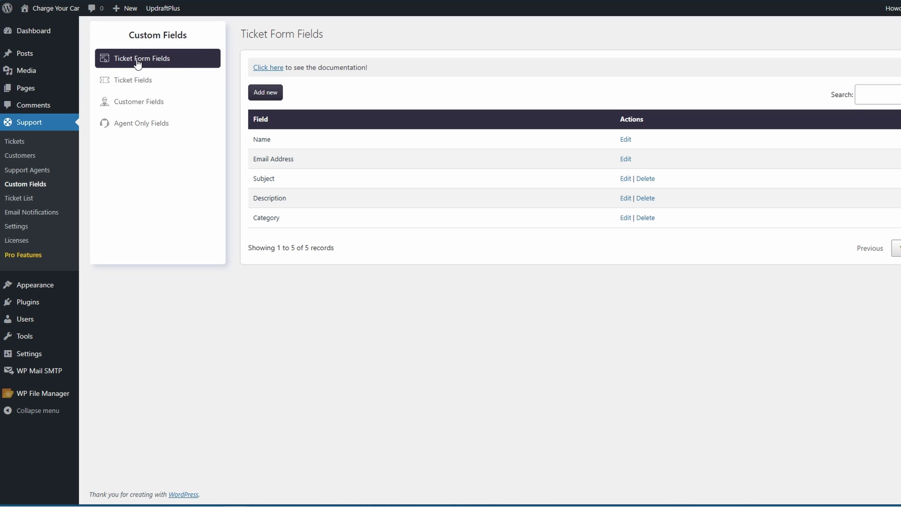
Switch between the Ticket Fields, Customer Fields and Agent Only Fields lists
{"action": "left_click", "coordinate": [155, 84]}
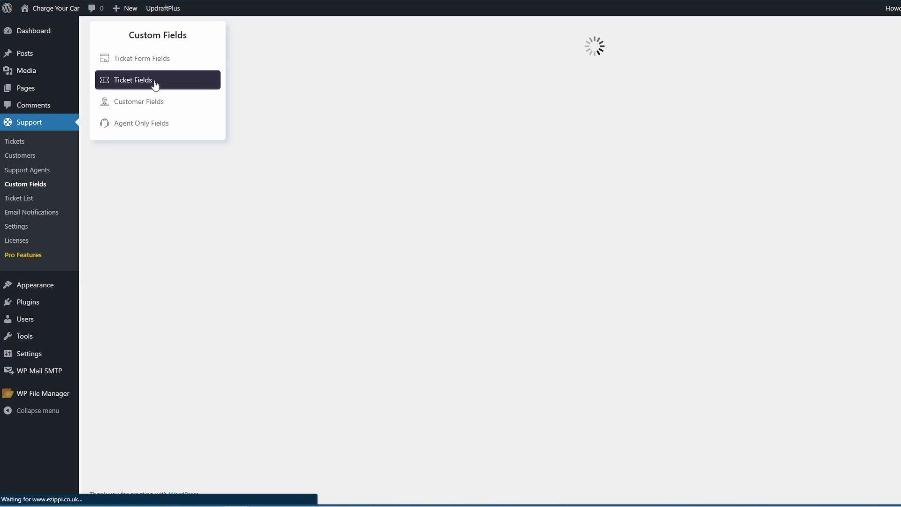
{"action": "left_click", "coordinate": [155, 101]}
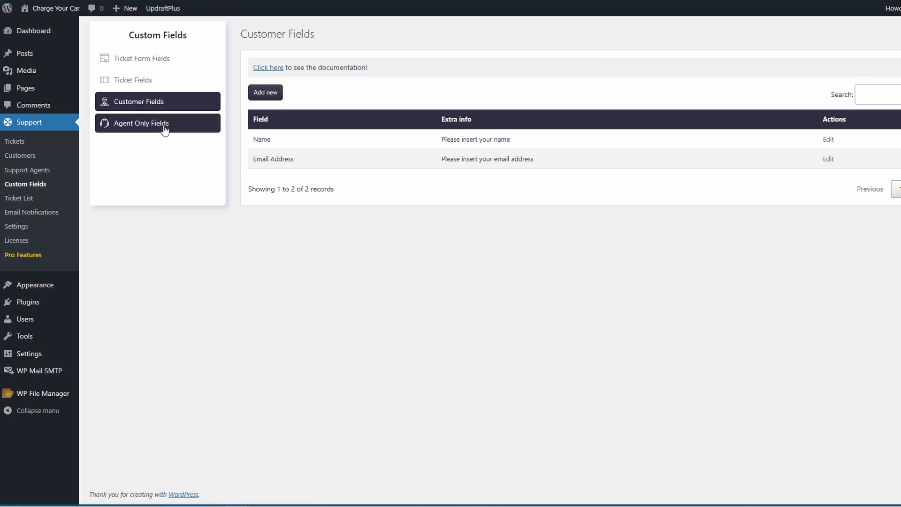
{"action": "left_click", "coordinate": [164, 126]}
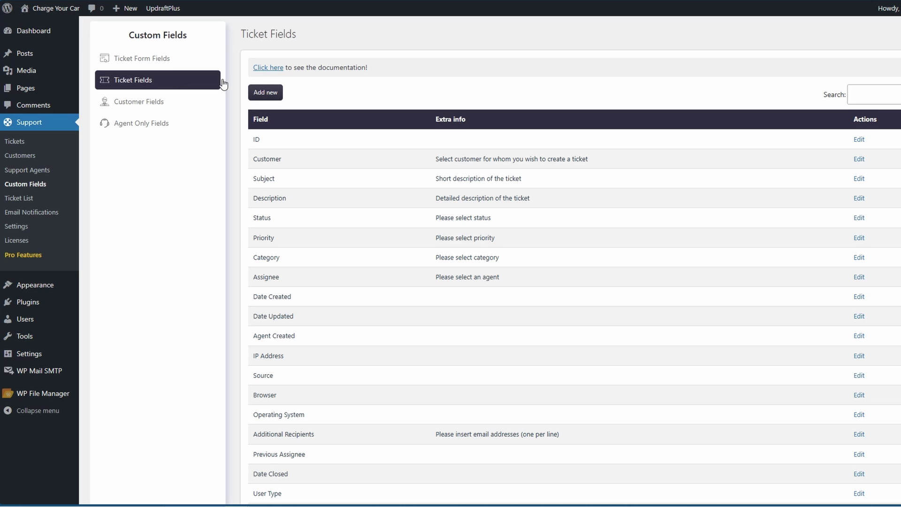
Start a new Radio Button ticket field loaded at END, then abandon it for the Tickets list
{"action": "left_click", "coordinate": [265, 93]}
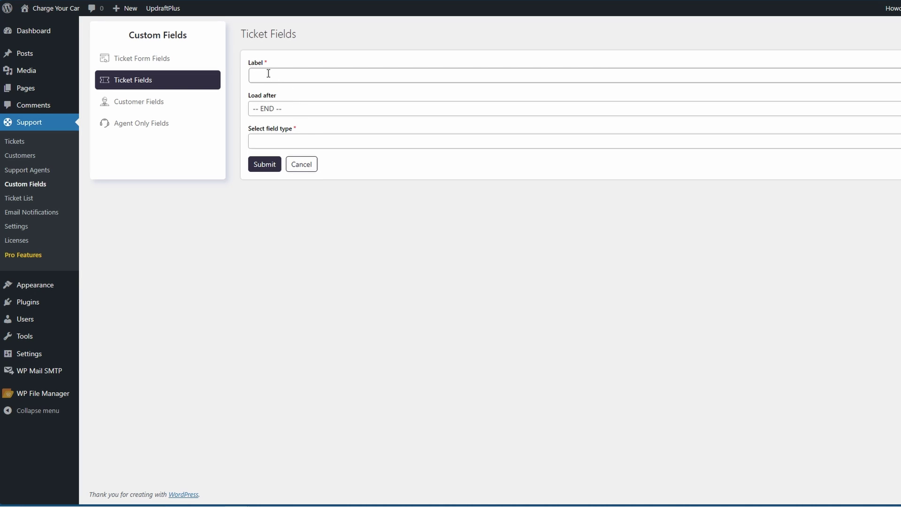
{"action": "left_click", "coordinate": [288, 111]}
{"action": "scroll", "coordinate": [352, 174], "scroll_direction": "down", "scroll_amount": 5}
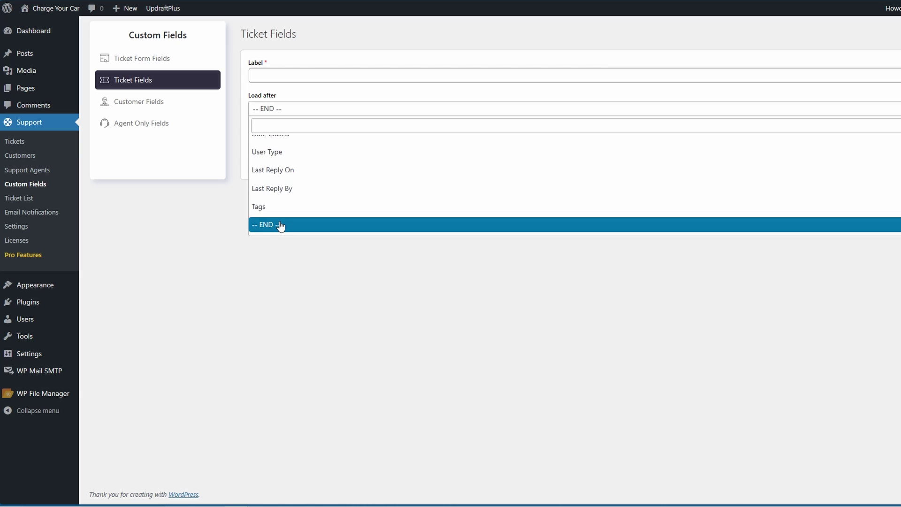
{"action": "scroll", "coordinate": [282, 221], "scroll_direction": "up", "scroll_amount": 5}
{"action": "scroll", "coordinate": [313, 184], "scroll_direction": "up", "scroll_amount": 4}
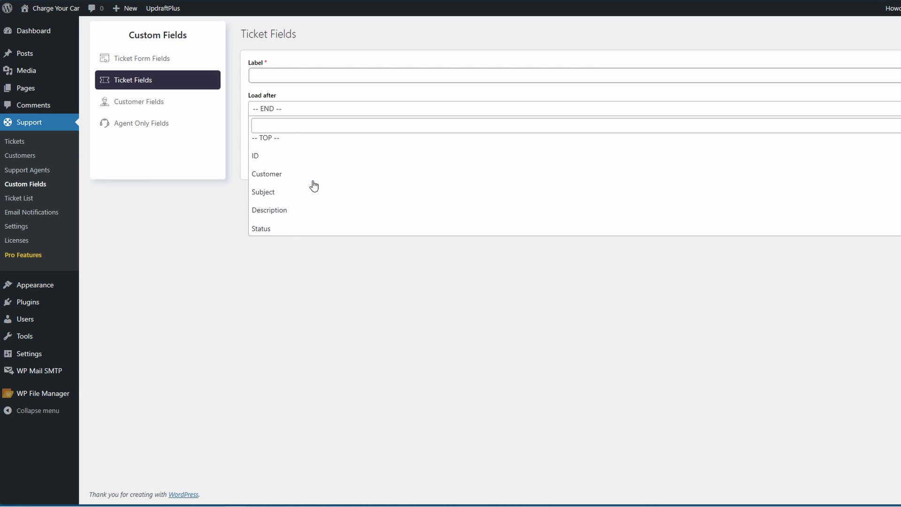
{"action": "left_click", "coordinate": [306, 108]}
{"action": "left_click", "coordinate": [312, 142]}
{"action": "scroll", "coordinate": [333, 197], "scroll_direction": "down", "scroll_amount": 3}
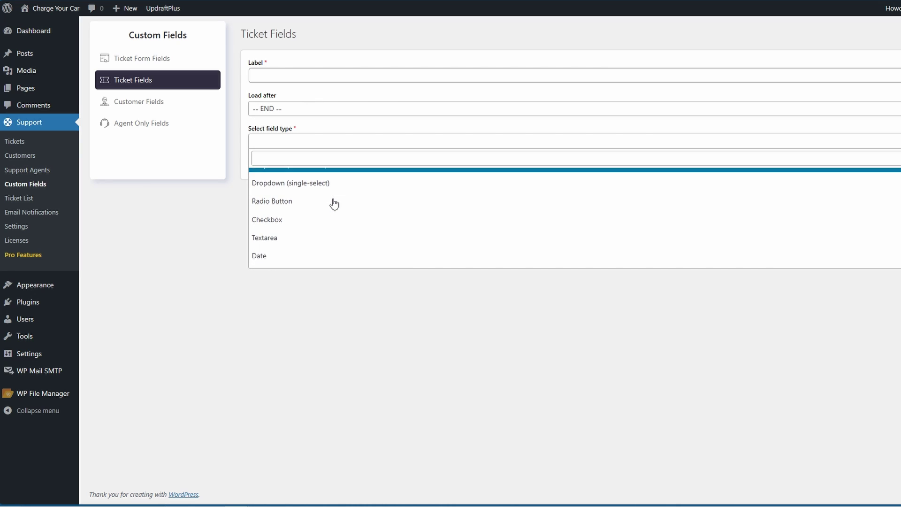
{"action": "scroll", "coordinate": [331, 196], "scroll_direction": "up", "scroll_amount": 1}
{"action": "left_click", "coordinate": [302, 203]}
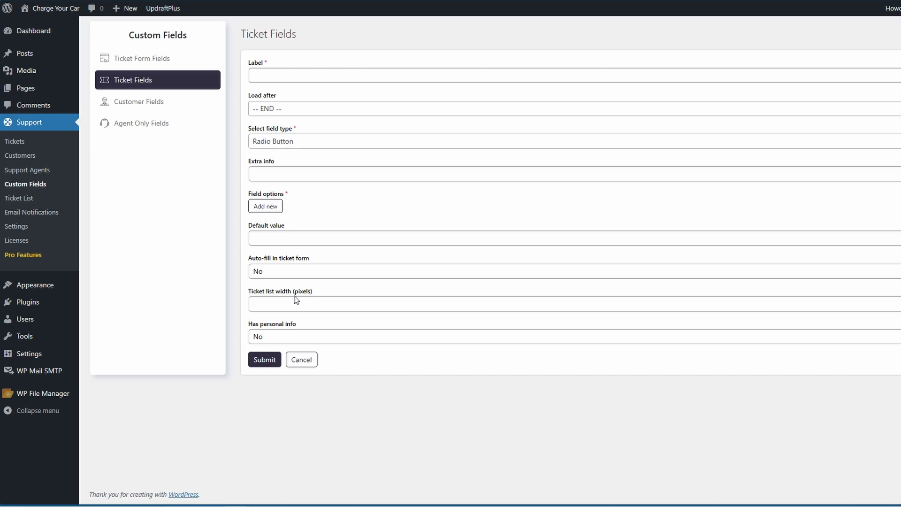
{"action": "left_click", "coordinate": [15, 142]}
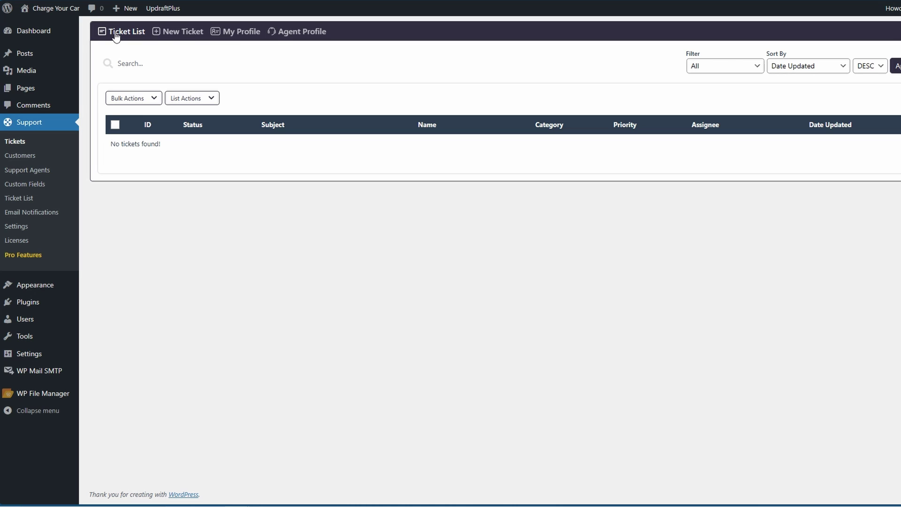
Check the ticket list columns, then edit the Support Page to inspect its [supportcandy] shortcode block
{"action": "left_click", "coordinate": [116, 37]}
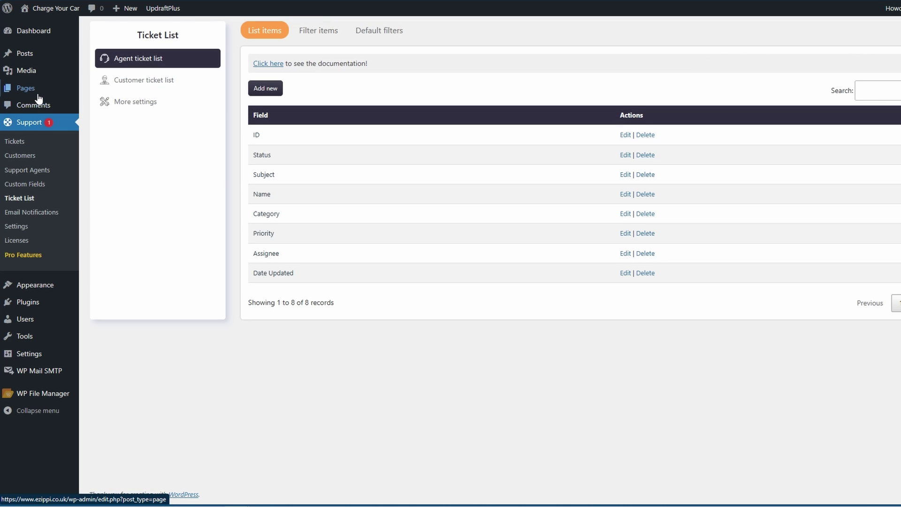
{"action": "mouse_move", "coordinate": [26, 93]}
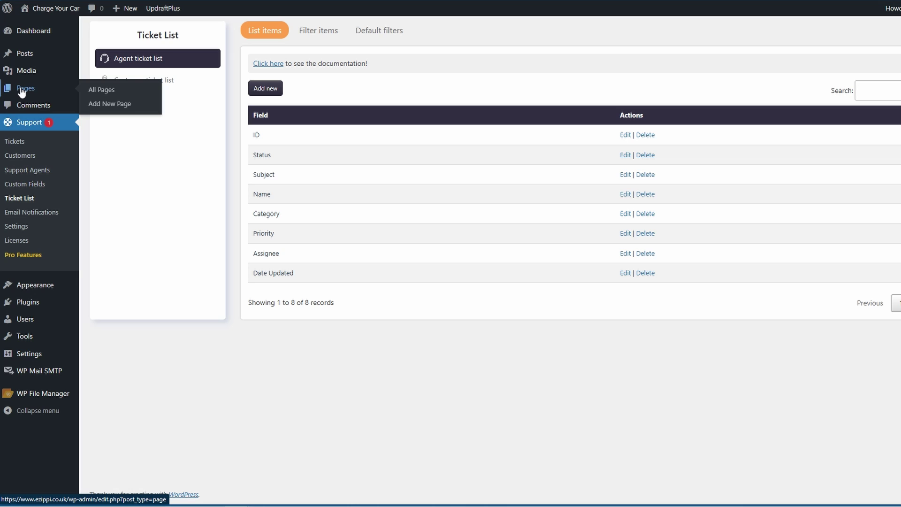
{"action": "left_click", "coordinate": [22, 90]}
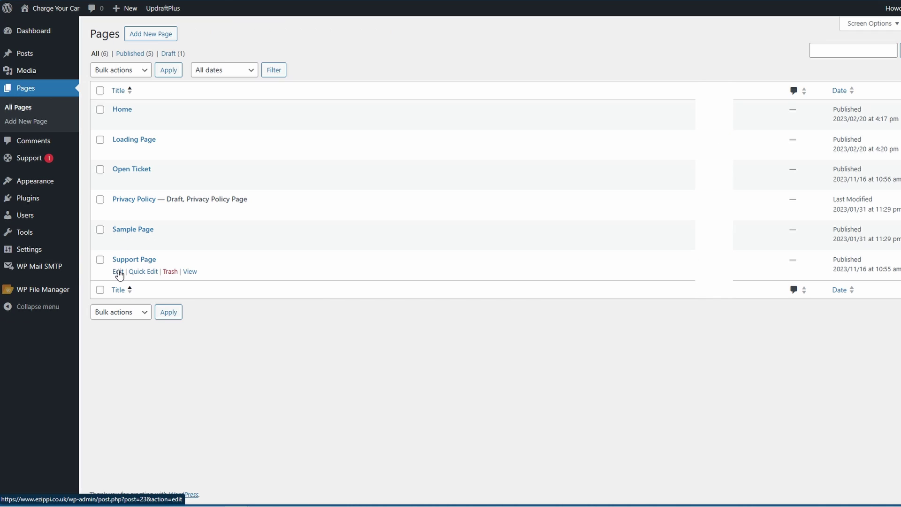
{"action": "left_click", "coordinate": [118, 272]}
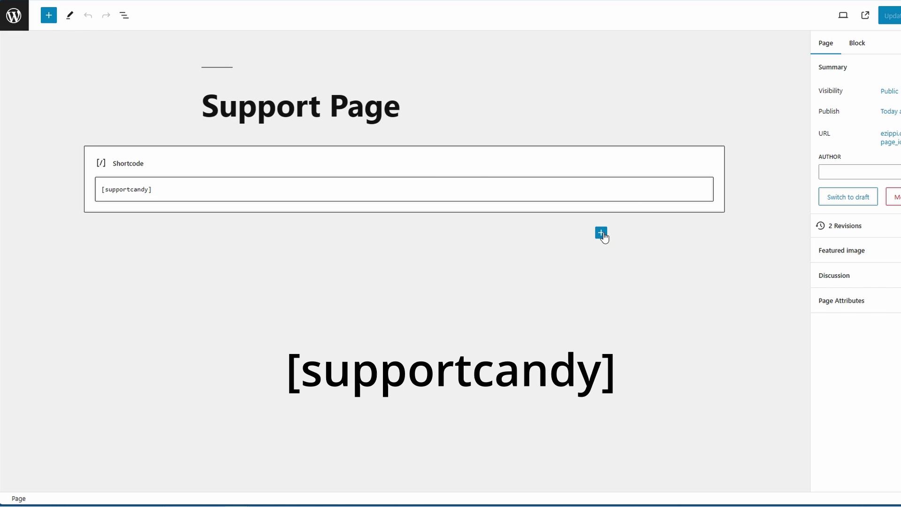
{"action": "left_click", "coordinate": [601, 232]}
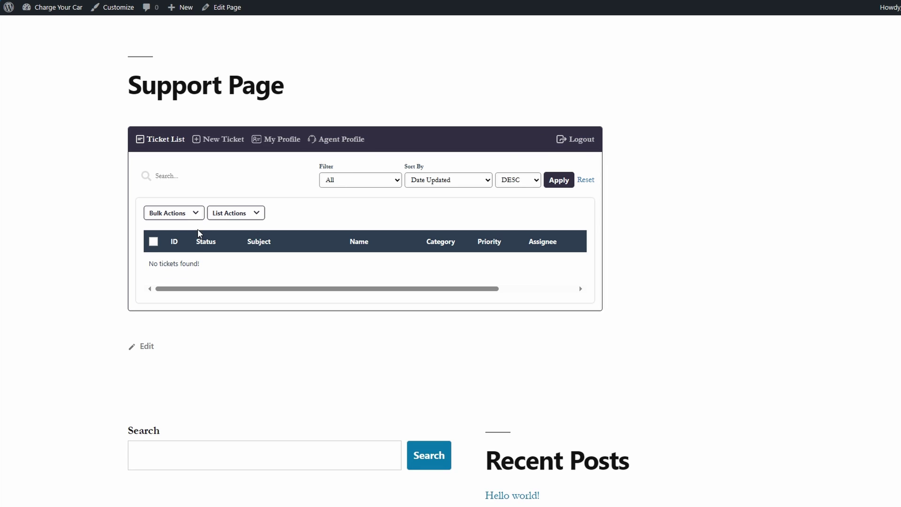
Submit a new ticket with 'test' text, category General, and the terms accepted
{"action": "left_click", "coordinate": [211, 140]}
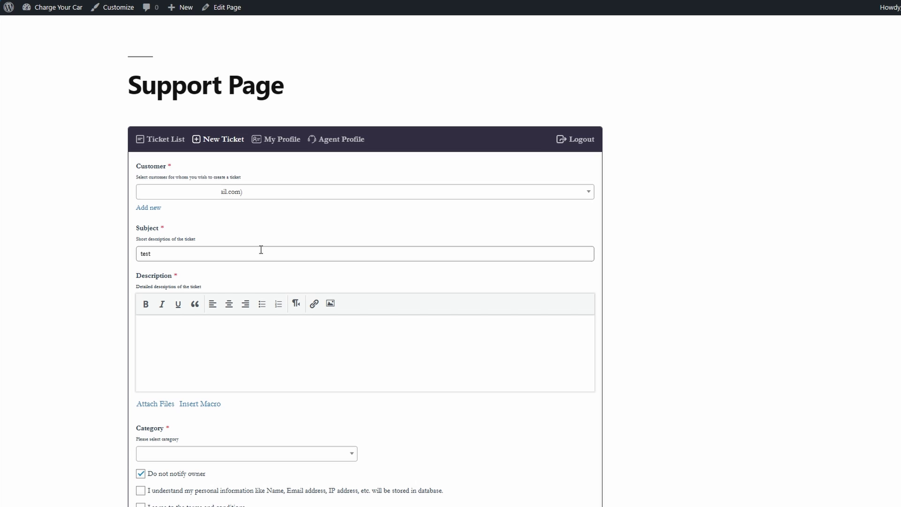
{"action": "type", "text": "test"}
{"action": "scroll", "coordinate": [214, 314], "scroll_direction": "down", "scroll_amount": 2}
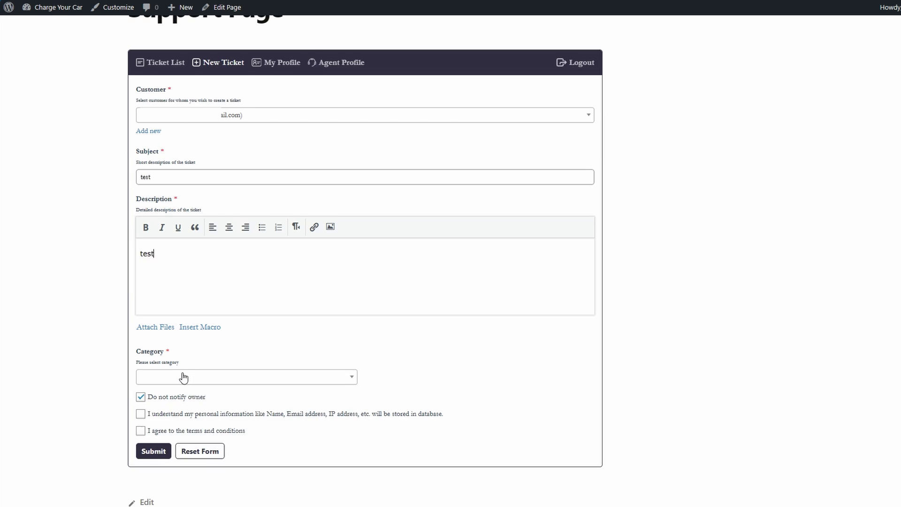
{"action": "left_click", "coordinate": [180, 379]}
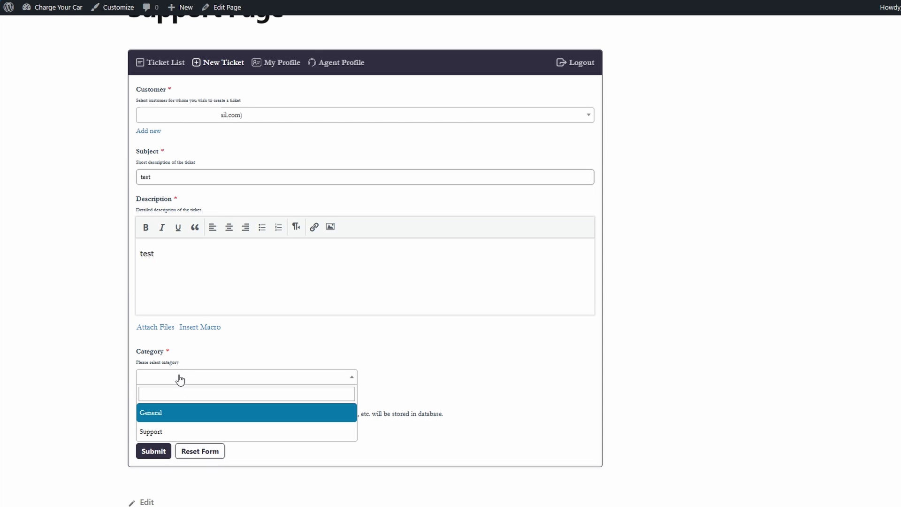
{"action": "left_click", "coordinate": [179, 420]}
{"action": "scroll", "coordinate": [150, 375], "scroll_direction": "down", "scroll_amount": 2}
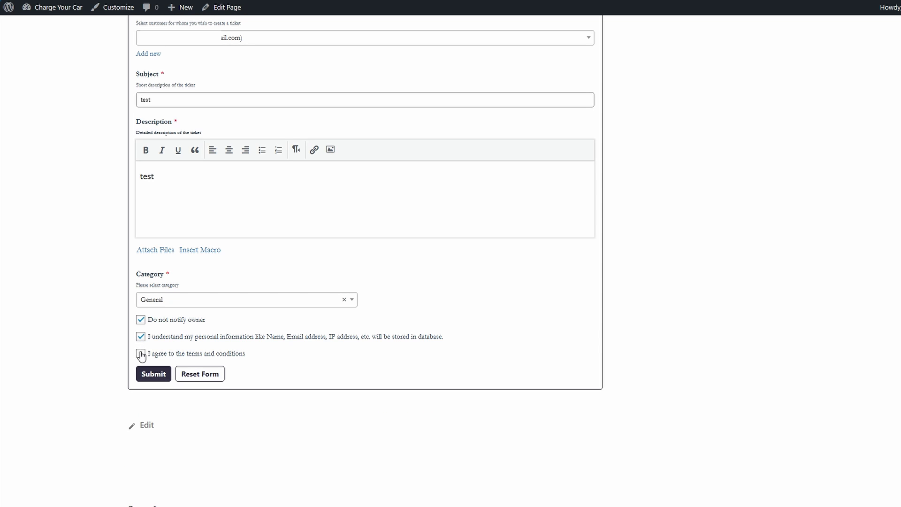
{"action": "left_click", "coordinate": [141, 353]}
{"action": "left_click", "coordinate": [154, 376]}
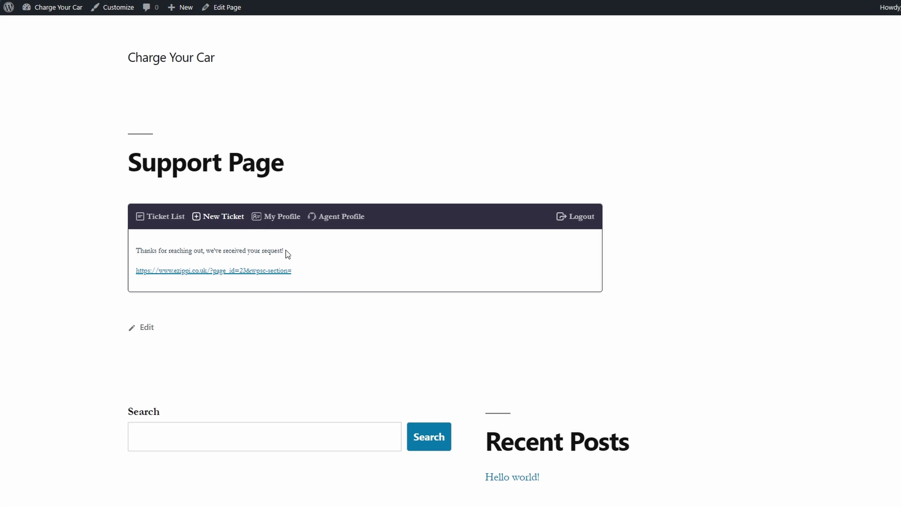
{"action": "left_click_drag", "start_coordinate": [292, 252], "coordinate": [143, 254]}
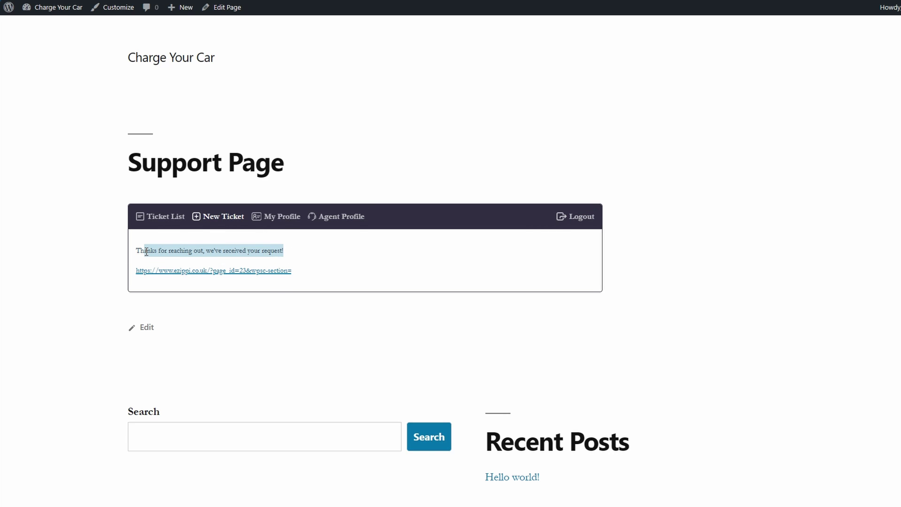
{"action": "left_click", "coordinate": [175, 261]}
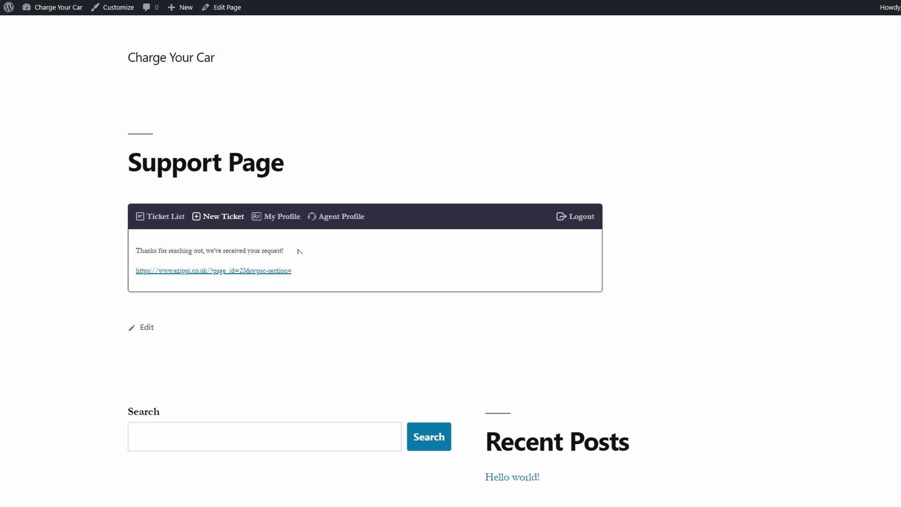
{"action": "mouse_move", "coordinate": [9, 7]}
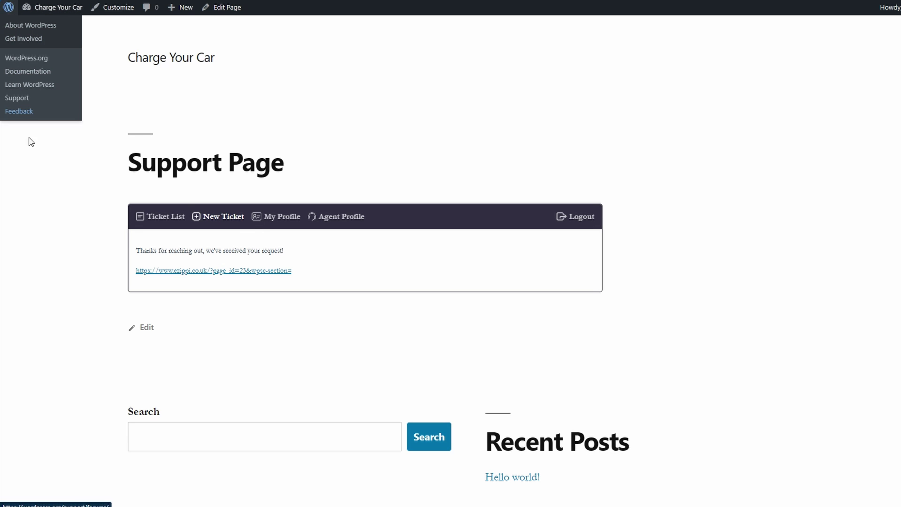
List the tickets, select ticket #2, try its Bulk Actions and open its details
{"action": "left_click", "coordinate": [163, 217]}
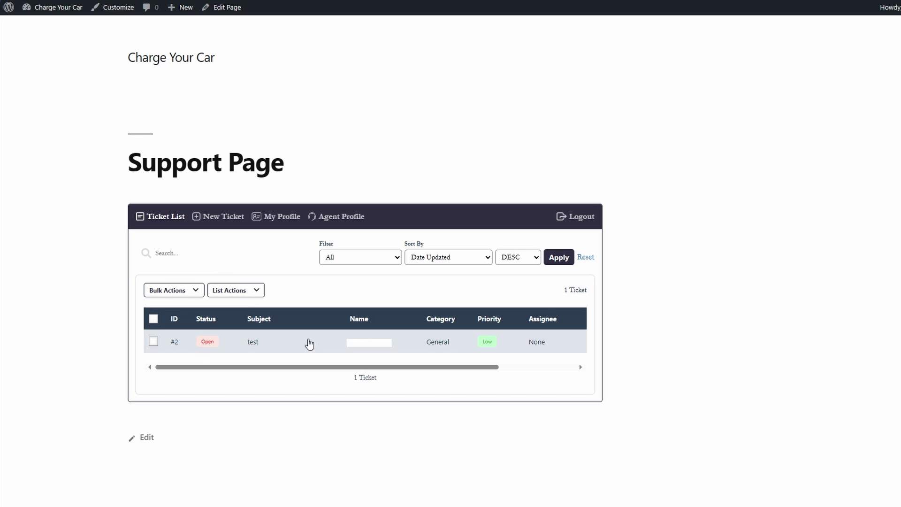
{"action": "left_click", "coordinate": [154, 342]}
{"action": "left_click", "coordinate": [196, 292]}
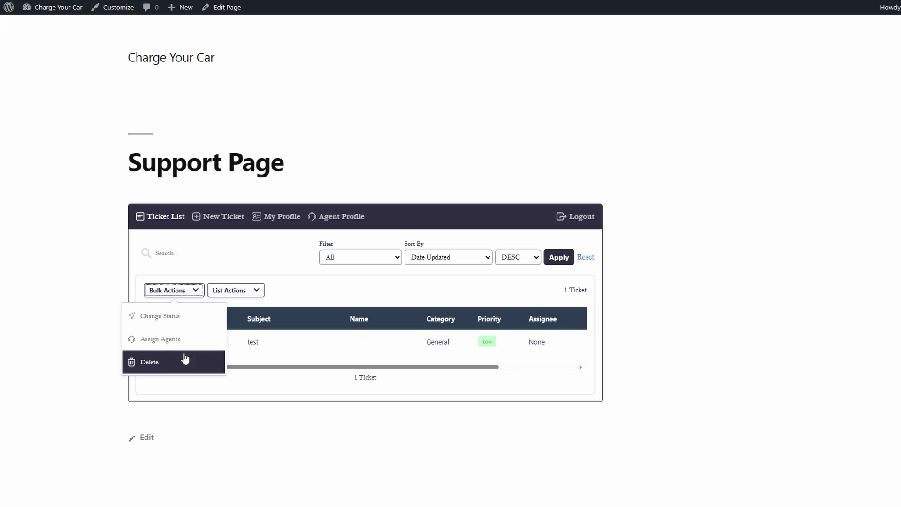
{"action": "left_click", "coordinate": [235, 349]}
{"action": "left_click", "coordinate": [258, 346]}
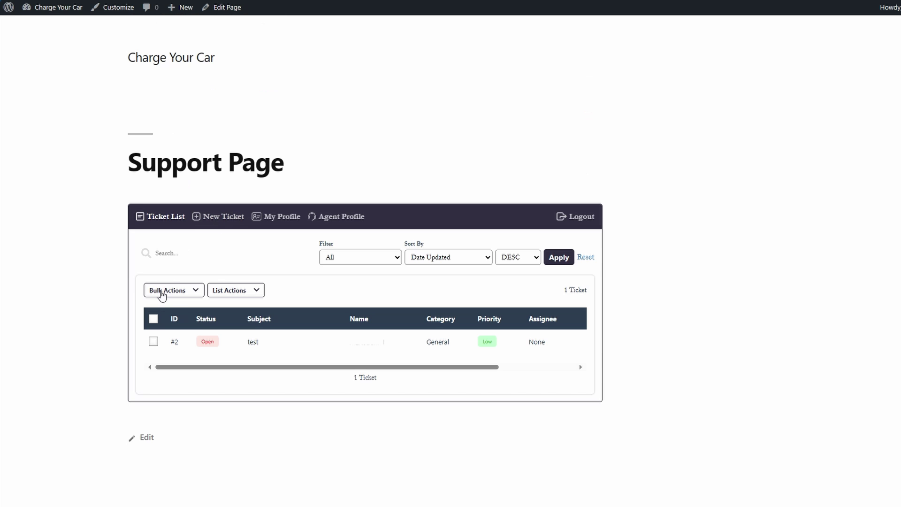
{"action": "left_click", "coordinate": [173, 291]}
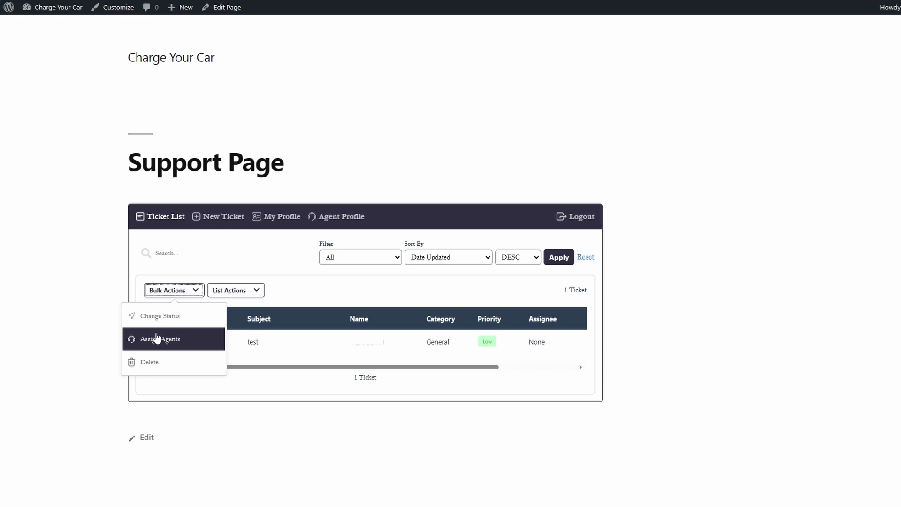